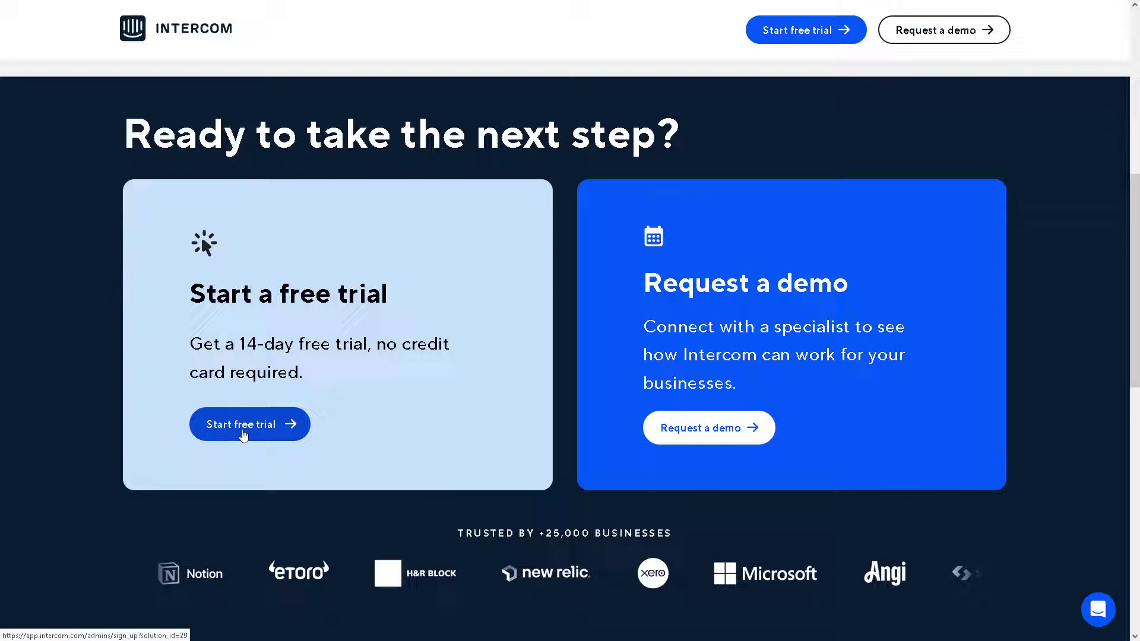
# Start the free trial sign-up, then preview the Support and Technical team stats in the inbox.
pyautogui.click(496, 415)
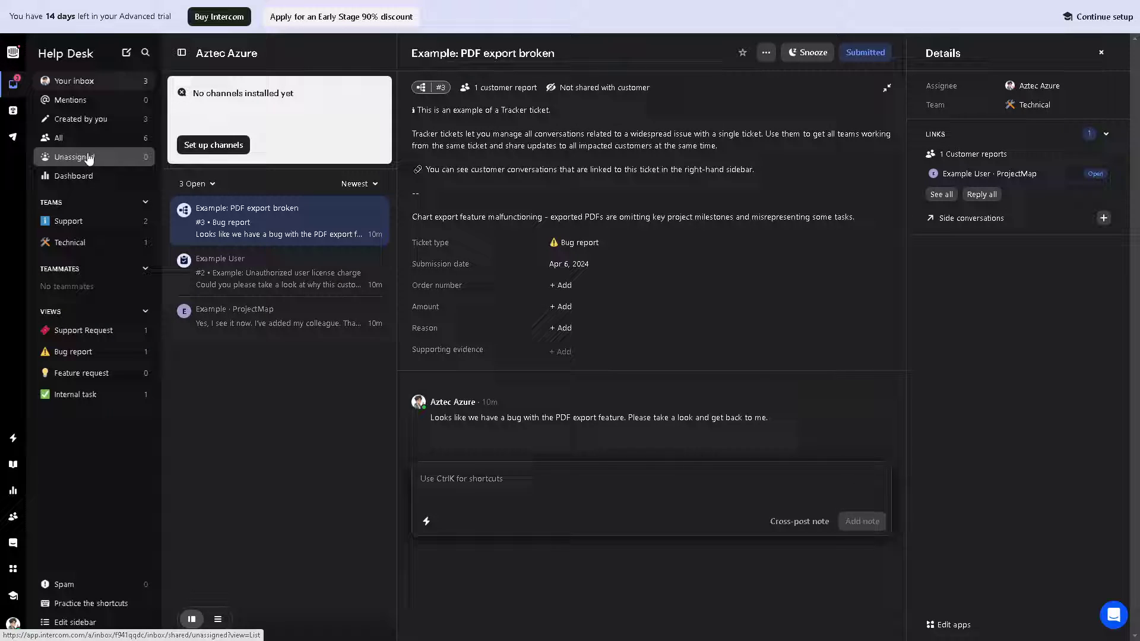
pyautogui.moveTo(94, 222)
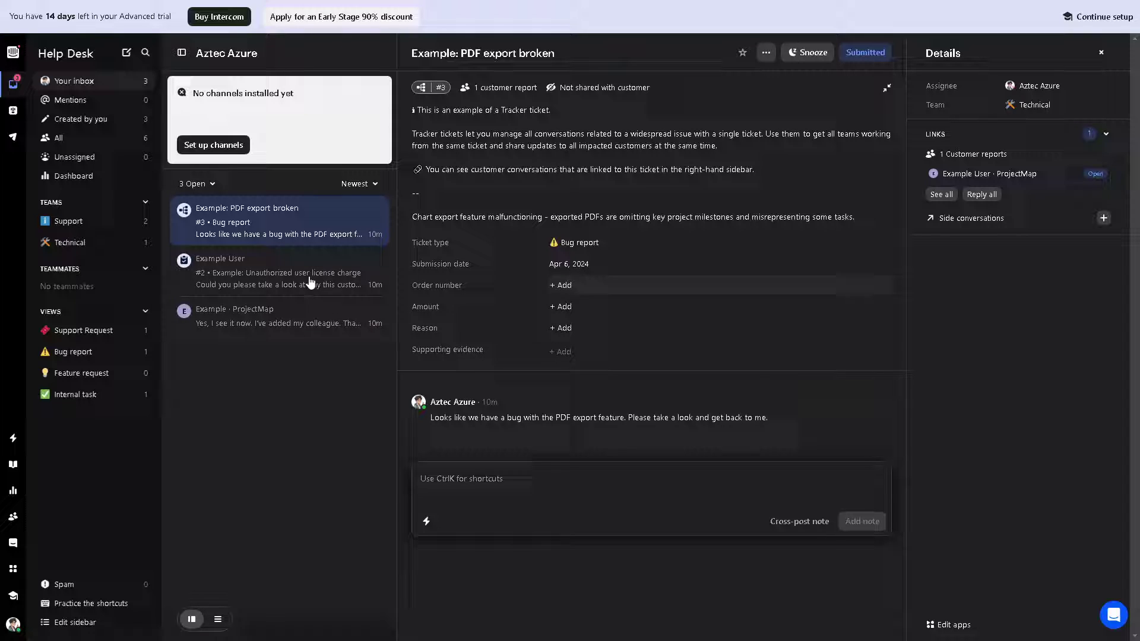
pyautogui.moveTo(107, 243)
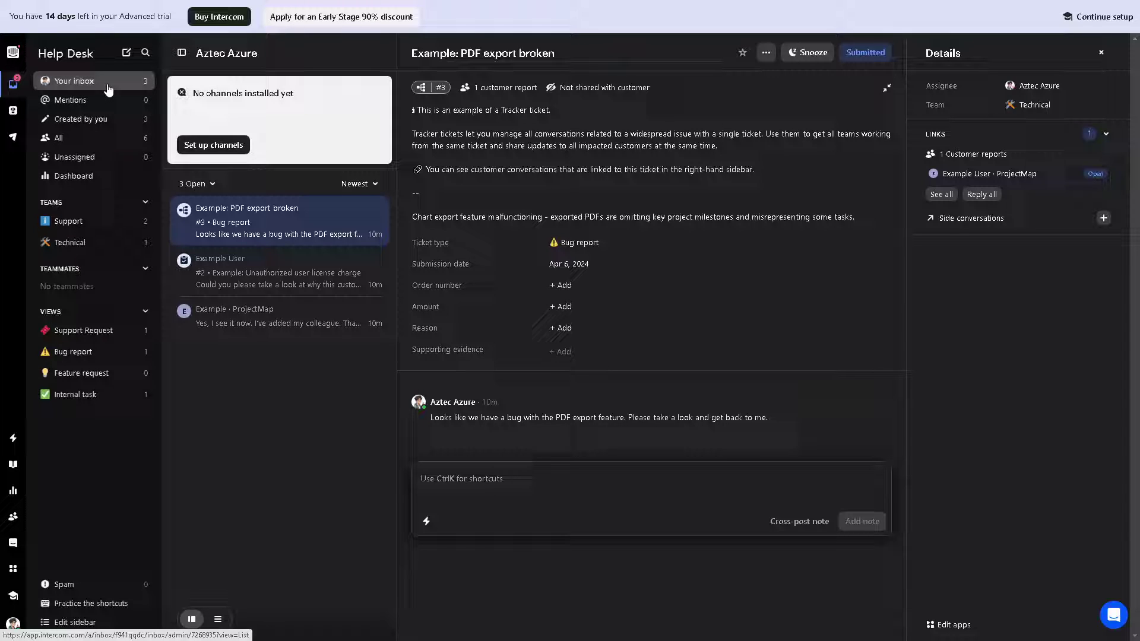
pyautogui.click(205, 149)
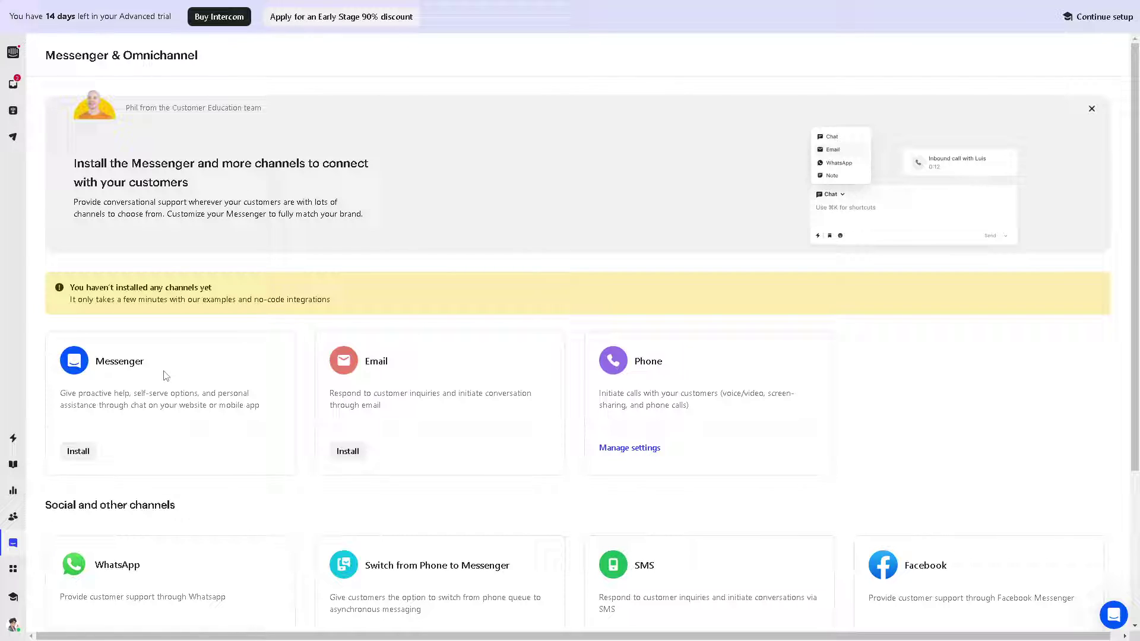
pyautogui.click(83, 456)
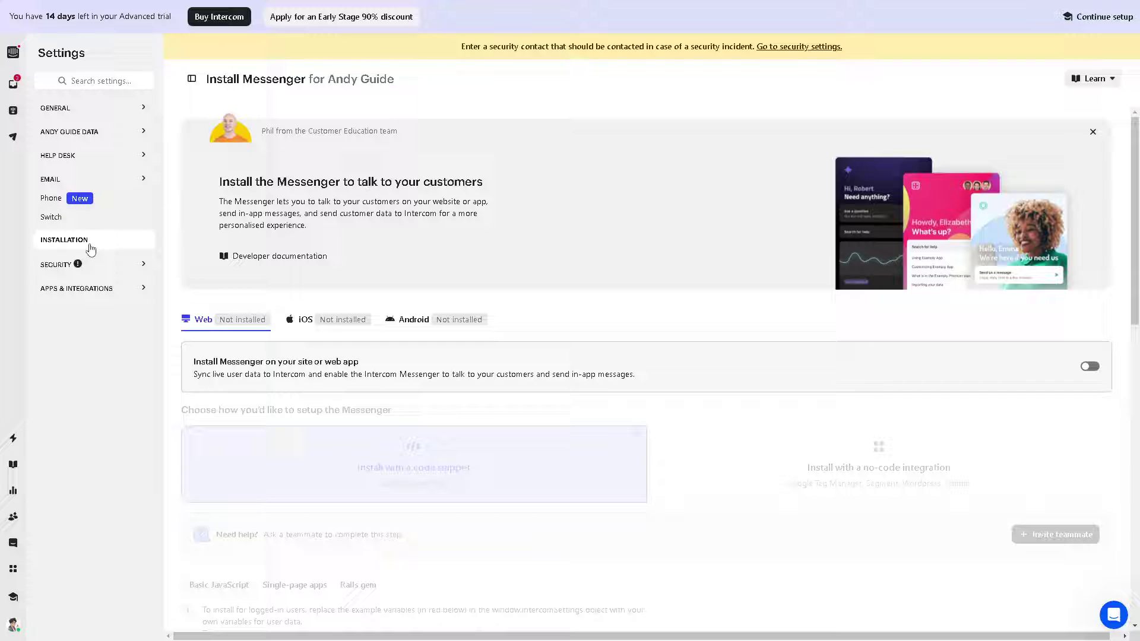
pyautogui.click(59, 113)
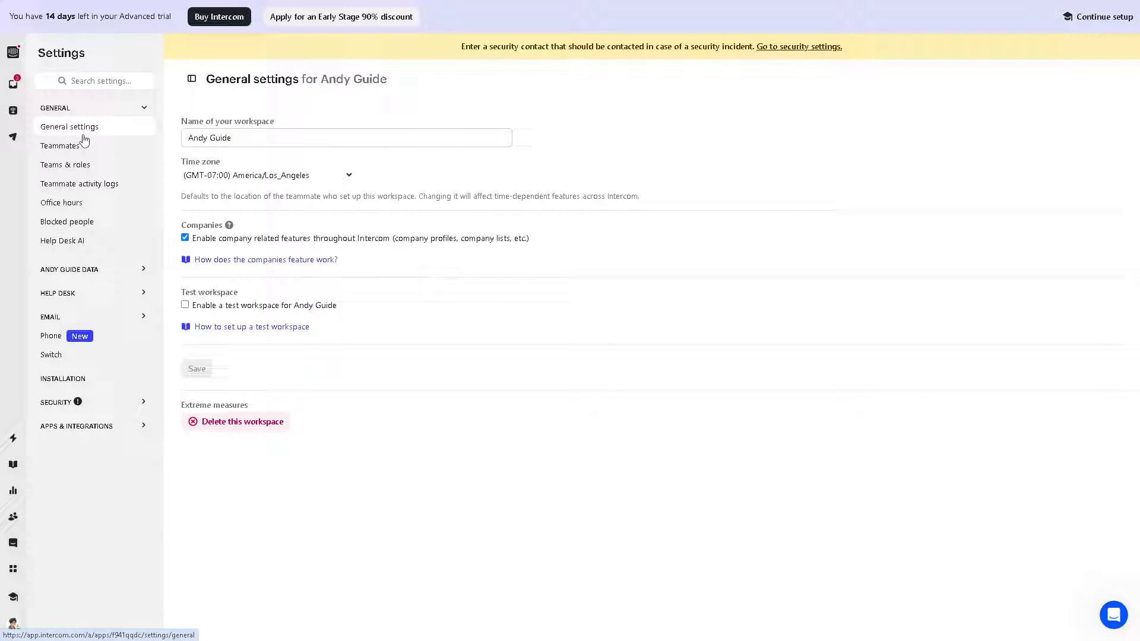
pyautogui.click(14, 85)
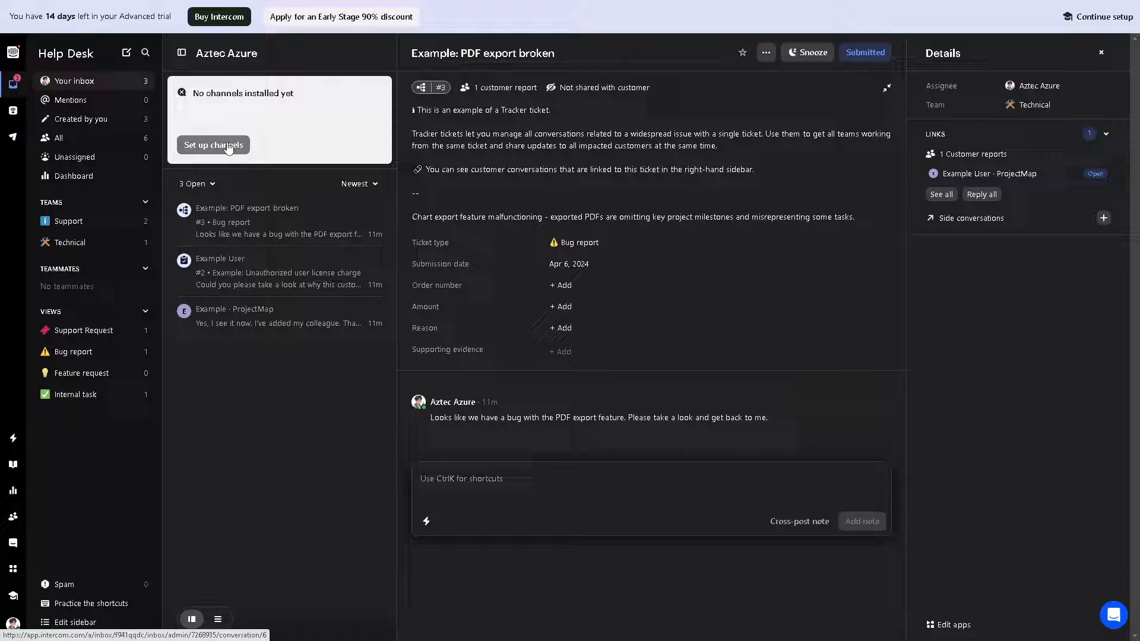
# Paste 'Intercom Tutorial For Beginners' as an unsent draft note on the PDF export broken ticket.
pyautogui.click(453, 485)
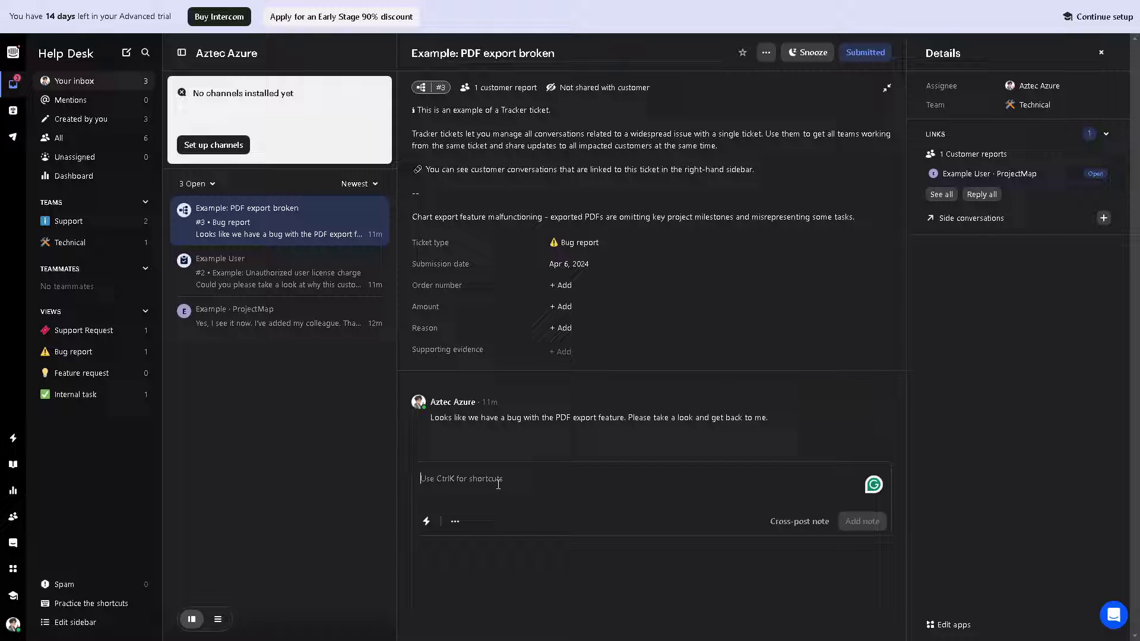
pyautogui.press('Escape')
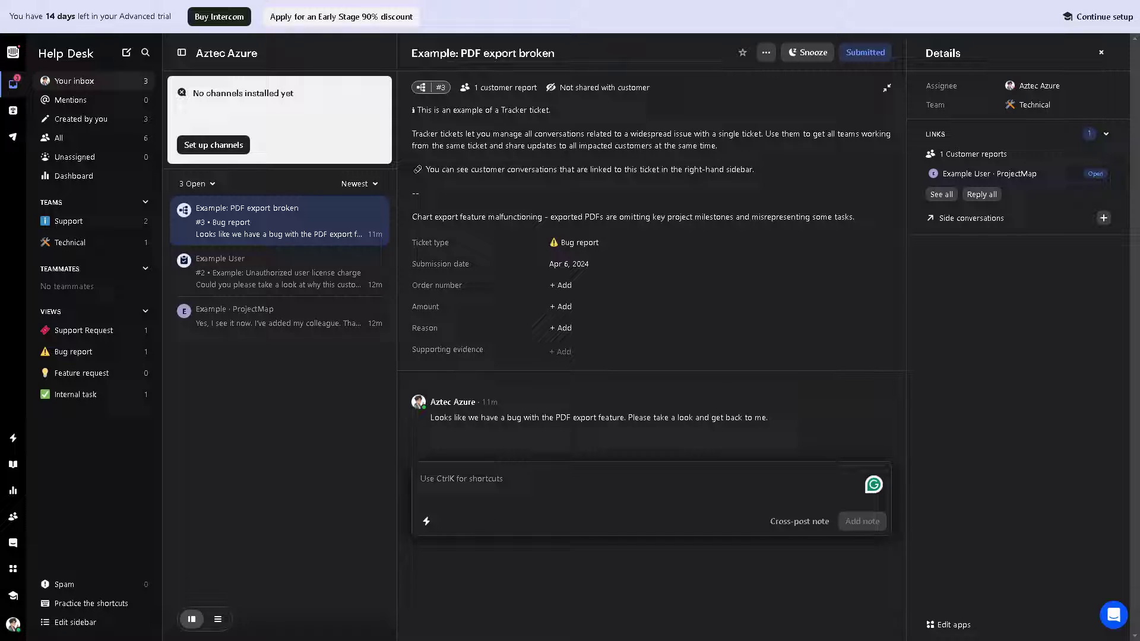
pyautogui.click(482, 479)
pyautogui.write('Intercom Tutorial For Beginners')
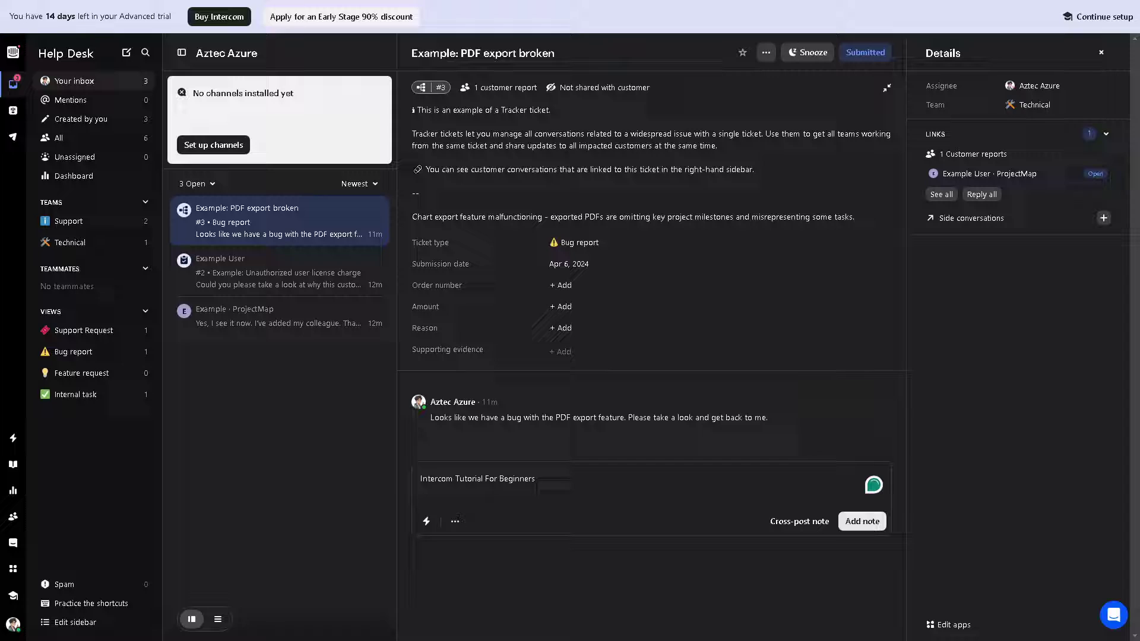
pyautogui.press('Escape')
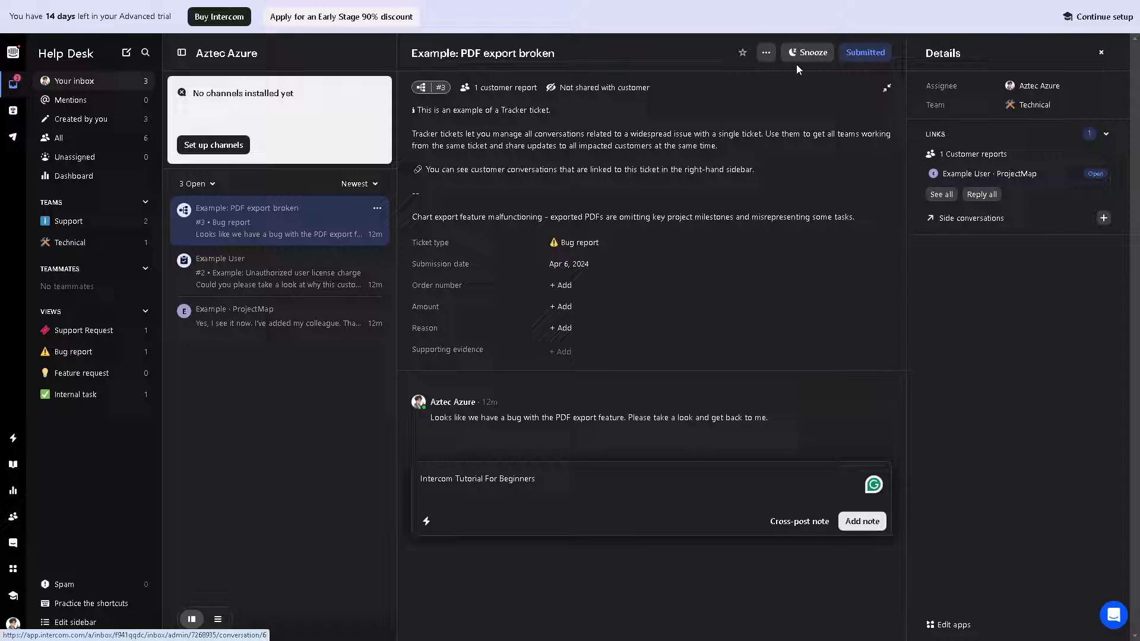
# Show the ticket's events in its timeline, then view only the Technical team's conversation counts.
pyautogui.click(765, 55)
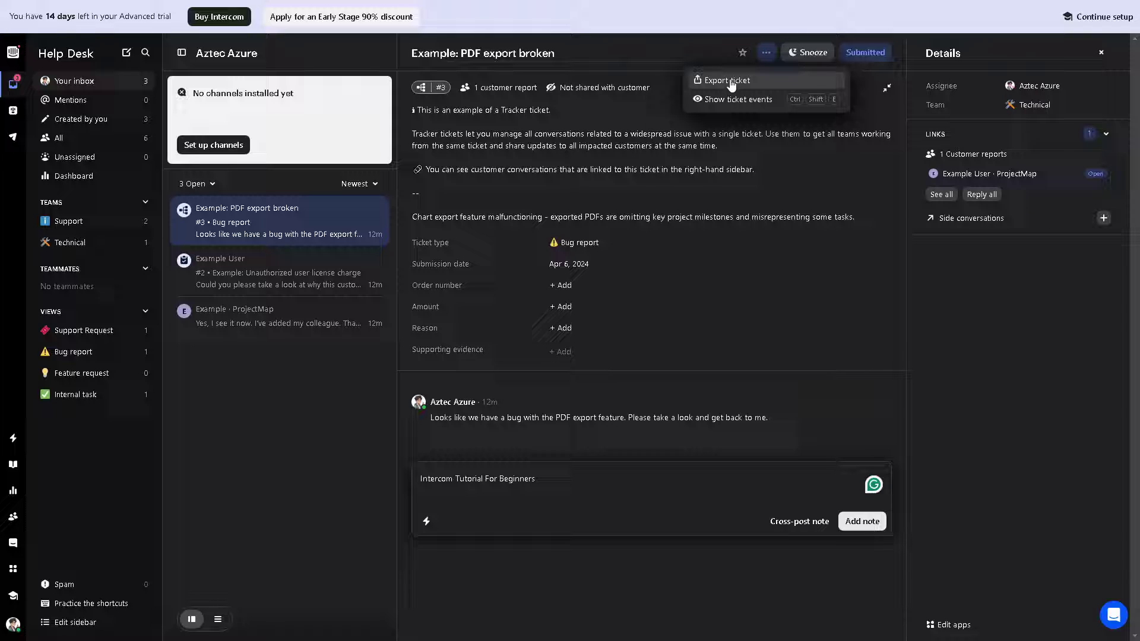
pyautogui.click(698, 100)
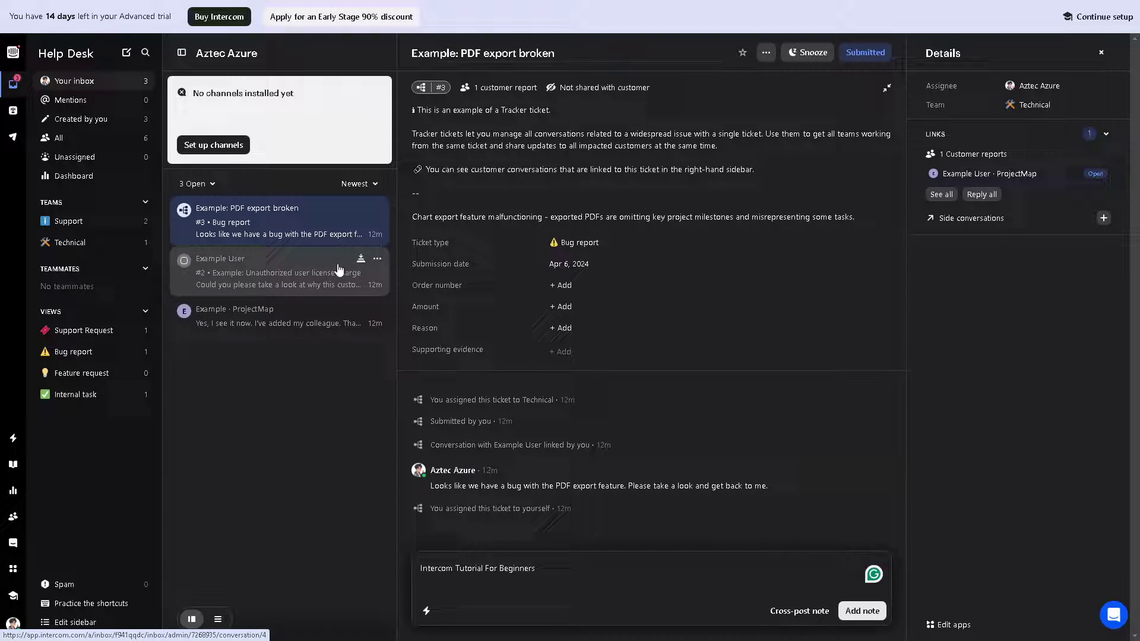
pyautogui.moveTo(95, 242)
pyautogui.moveTo(96, 221)
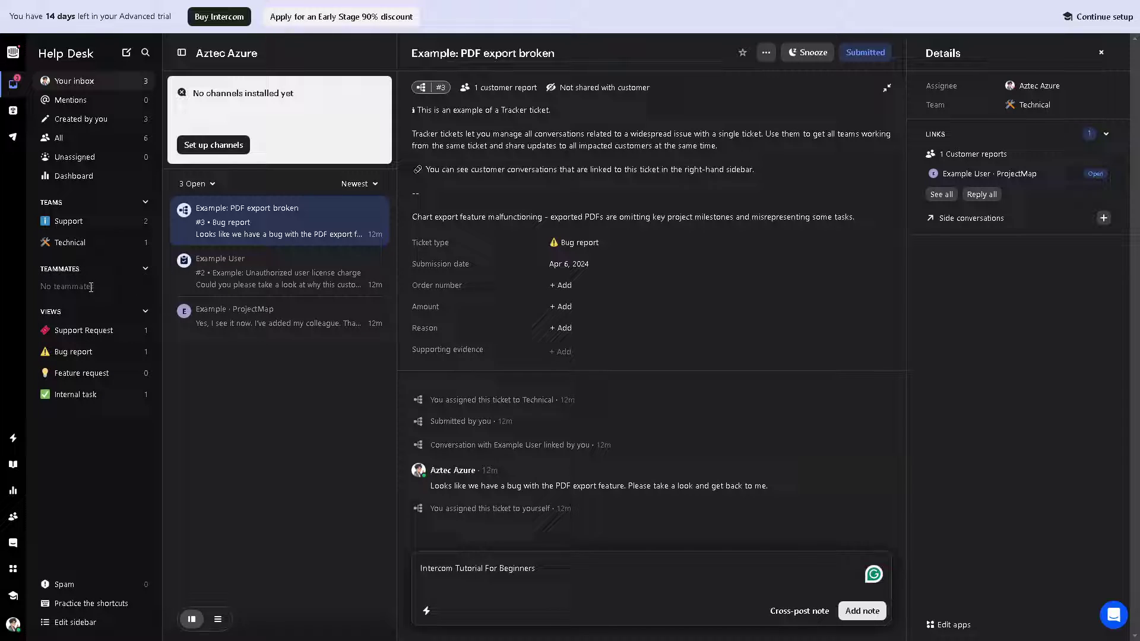
pyautogui.moveTo(116, 242)
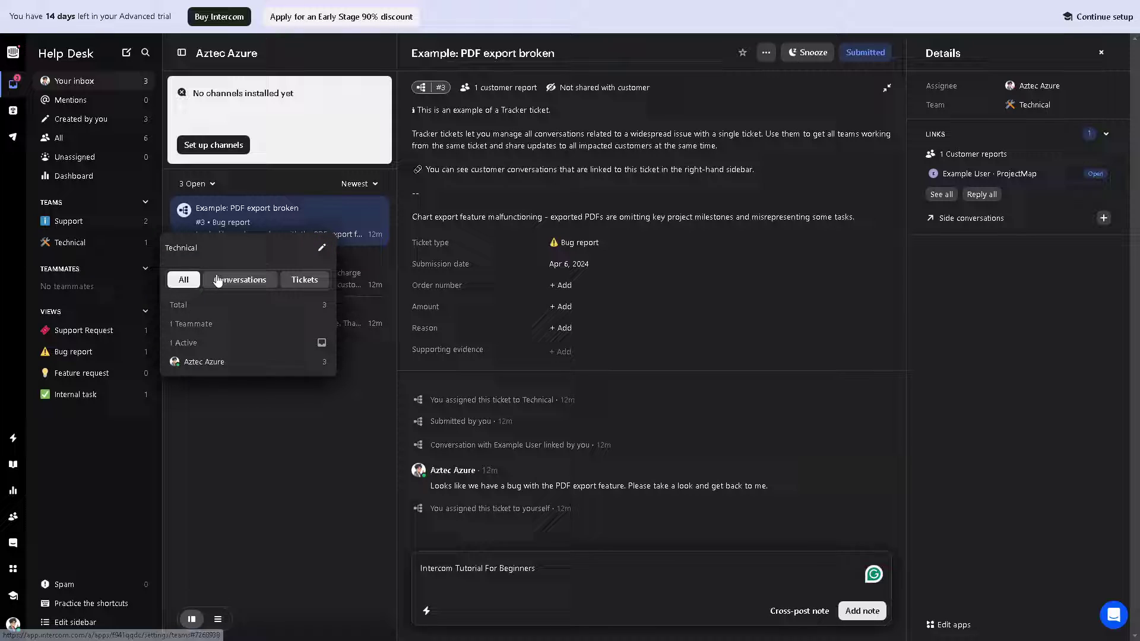
pyautogui.click(247, 287)
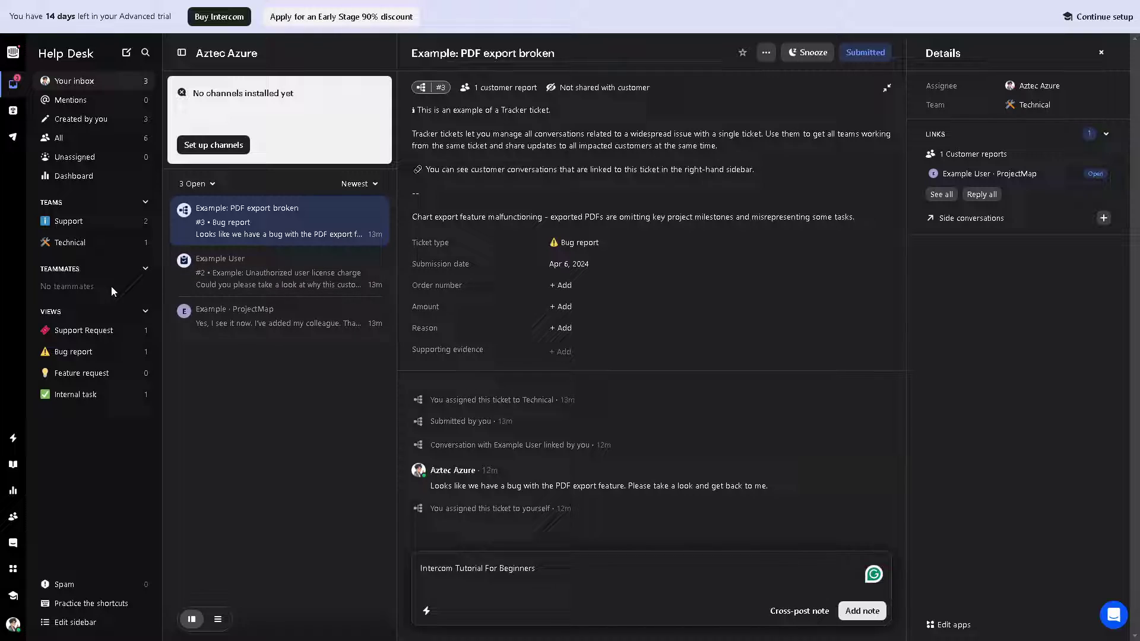
# Collapse Teammates, go to the dashboard and compare plans: Essential $39, Advanced $99, Expert $139.
pyautogui.click(144, 269)
pyautogui.click(107, 178)
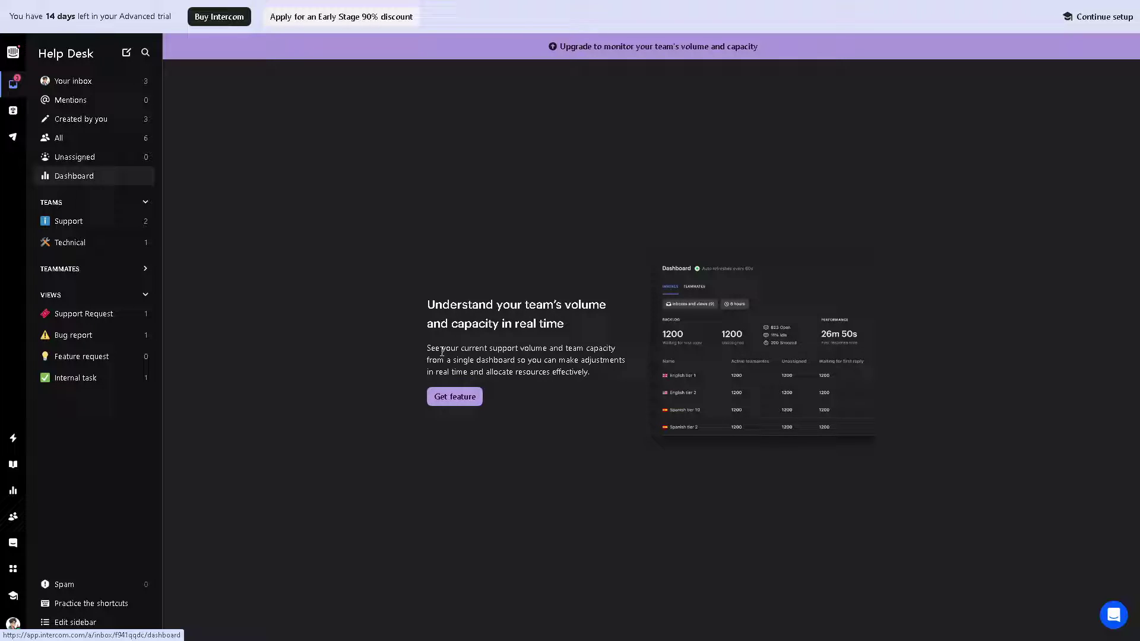
pyautogui.click(469, 400)
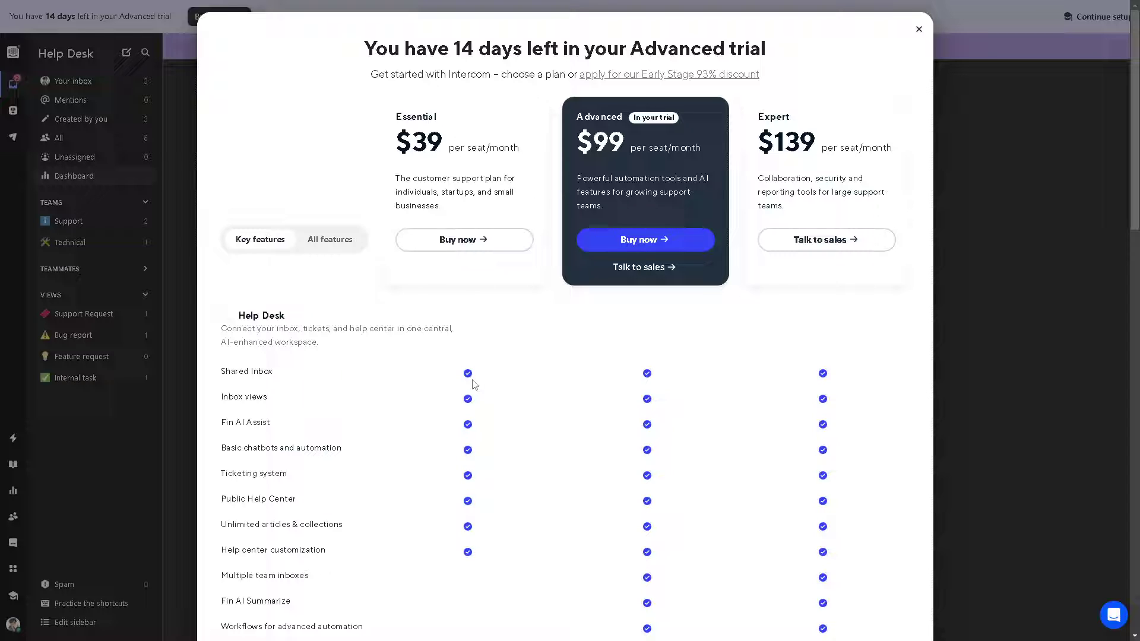
# Look over the plan comparison, then close it to return to the dashboard's volume and capacity upgrade prompt.
pyautogui.scroll(-5, 475, 384)
pyautogui.scroll(-2, 473, 383)
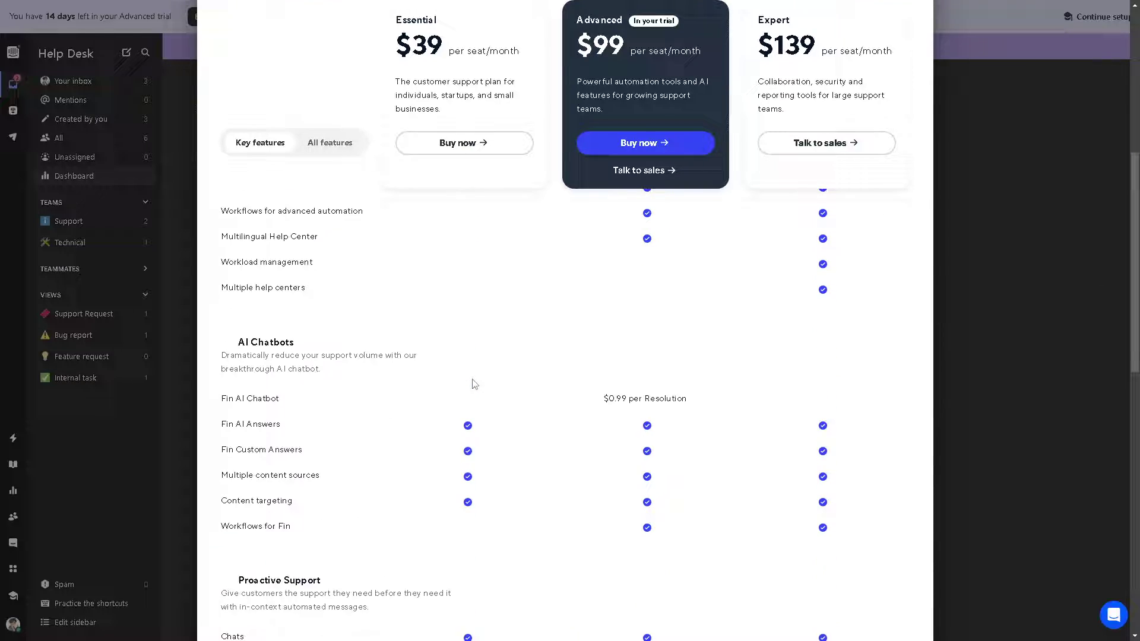
pyautogui.scroll(3, 474, 377)
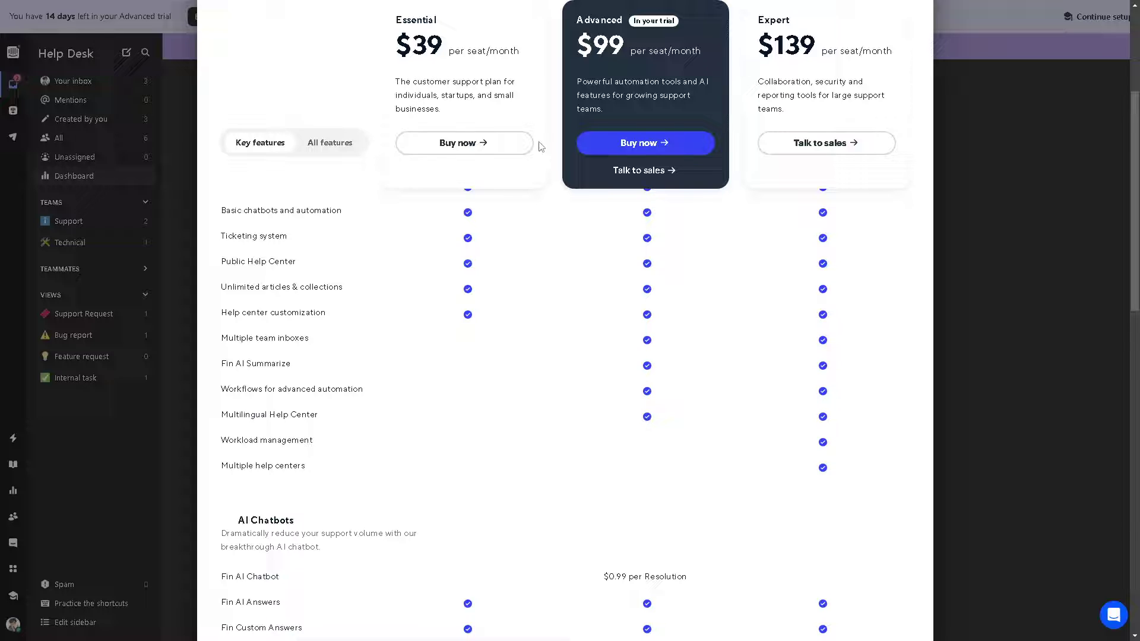
pyautogui.scroll(3, 541, 147)
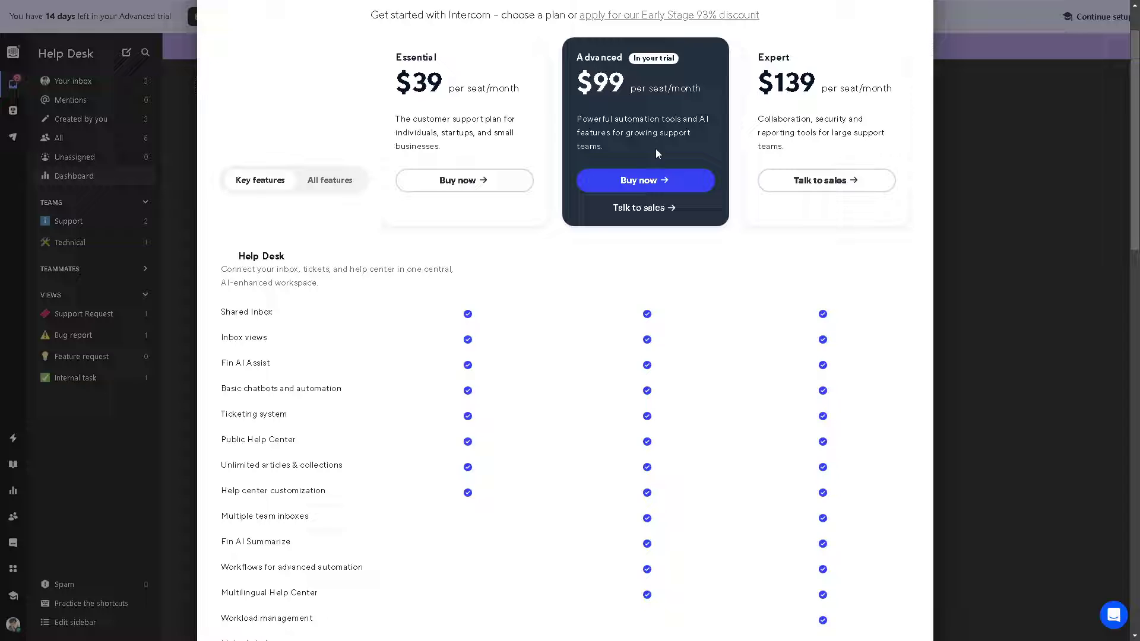
pyautogui.moveTo(428, 295); pyautogui.dragTo(650, 430)
pyautogui.scroll(-2, 651, 433)
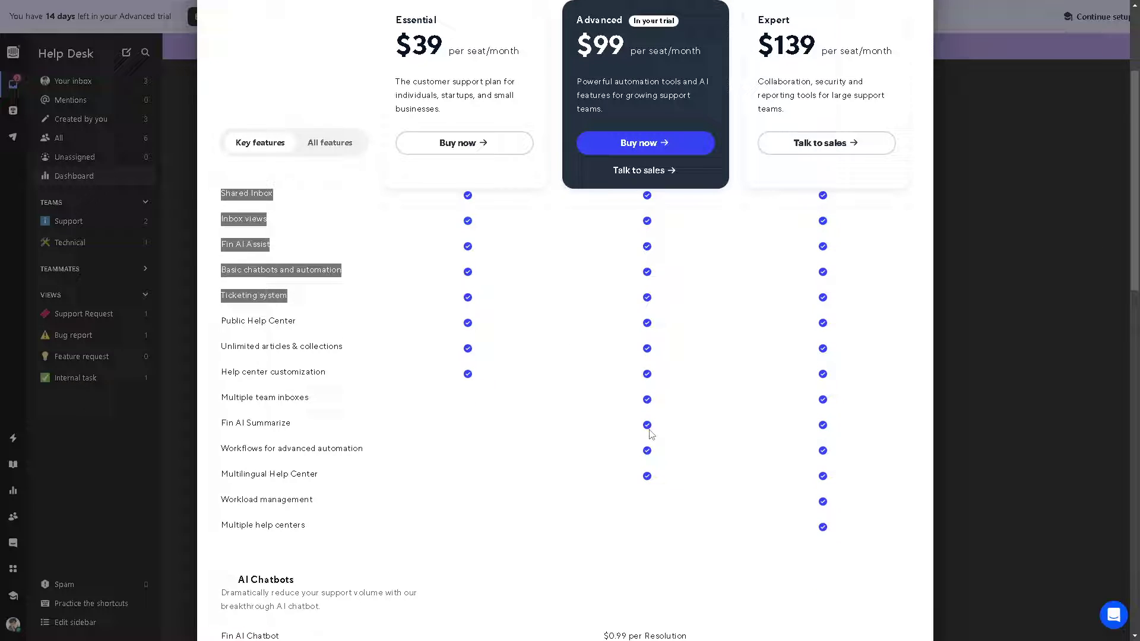
pyautogui.scroll(-5, 644, 475)
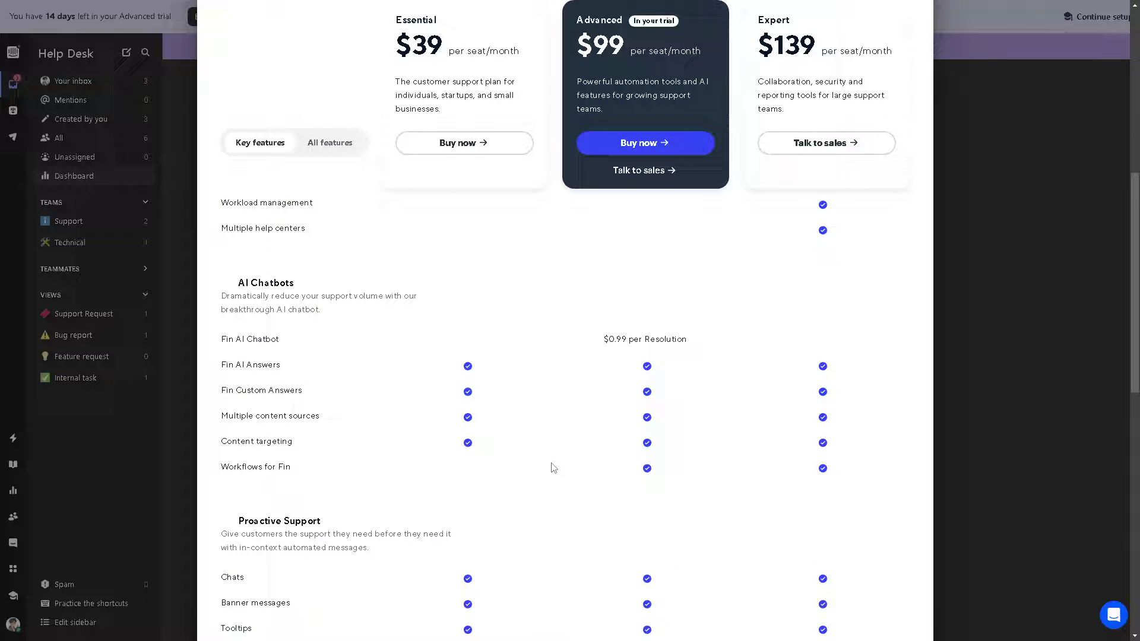
pyautogui.scroll(-12, 552, 467)
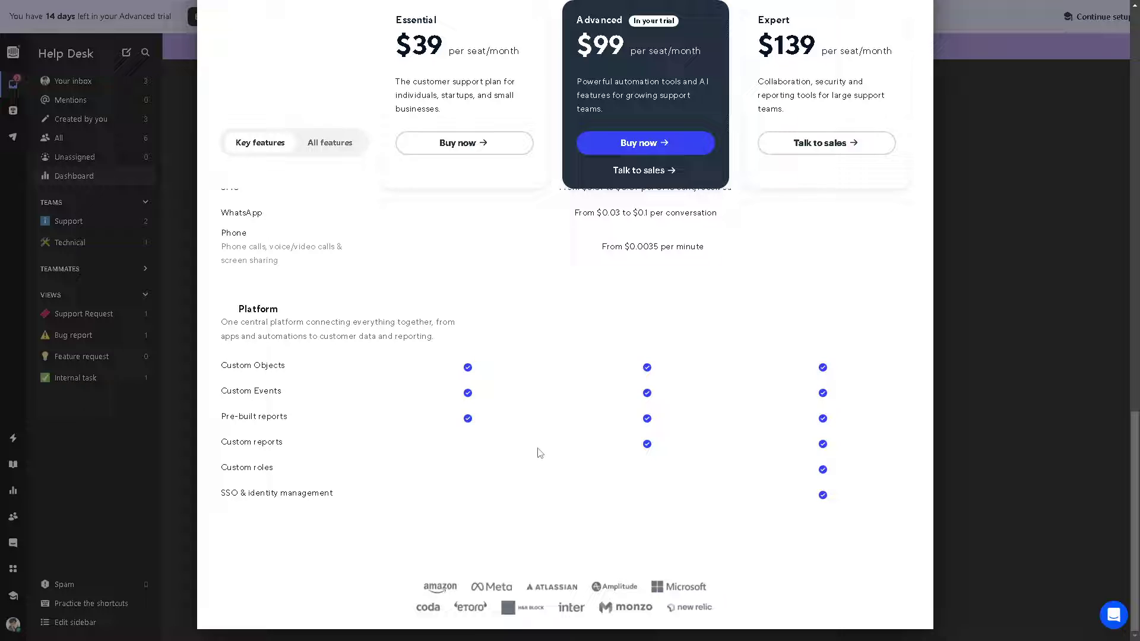
pyautogui.press('Escape')
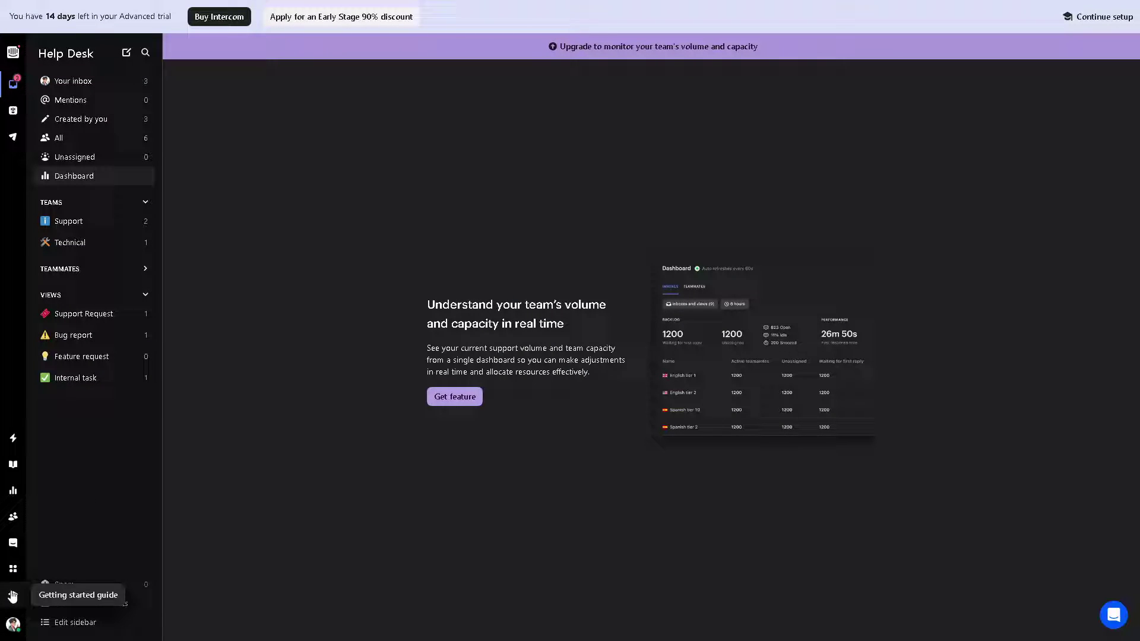
# Browse the App Store through Popular, Free apps and team collections down to marketing apps.
pyautogui.click(13, 571)
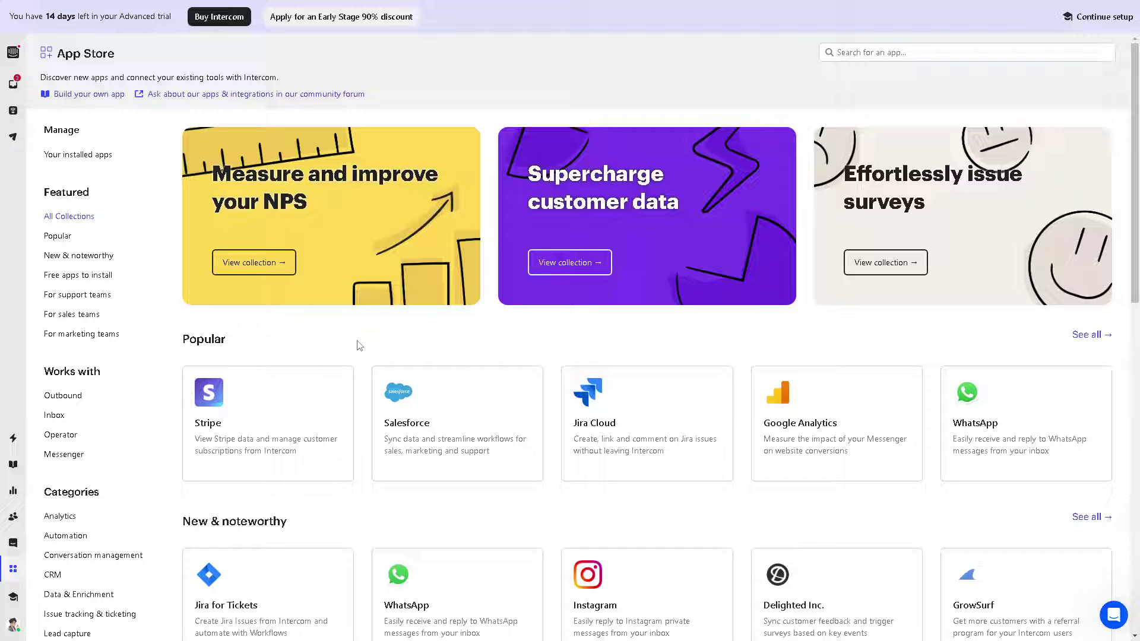
pyautogui.scroll(-2, 366, 346)
pyautogui.scroll(2, 370, 346)
pyautogui.scroll(-2, 484, 383)
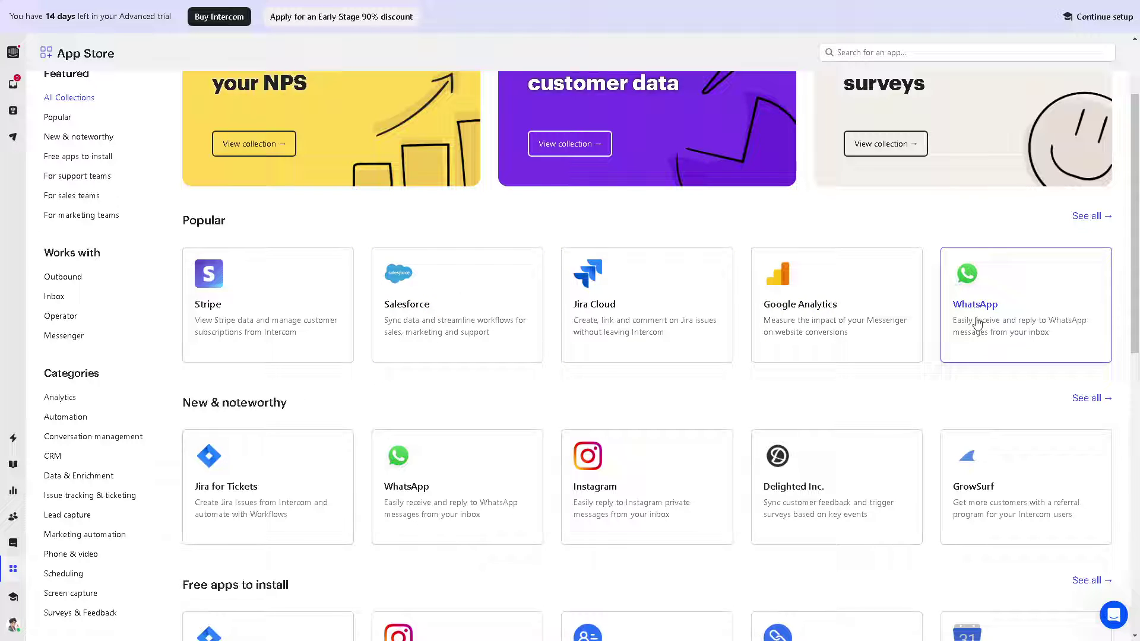
pyautogui.scroll(-2, 534, 420)
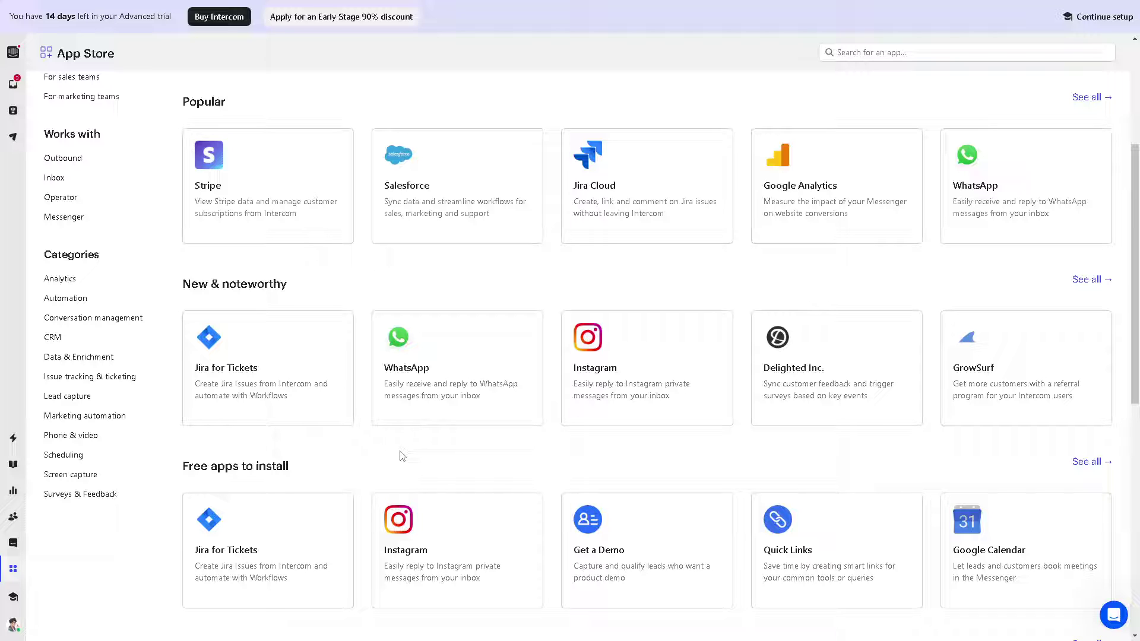
pyautogui.scroll(-5, 402, 456)
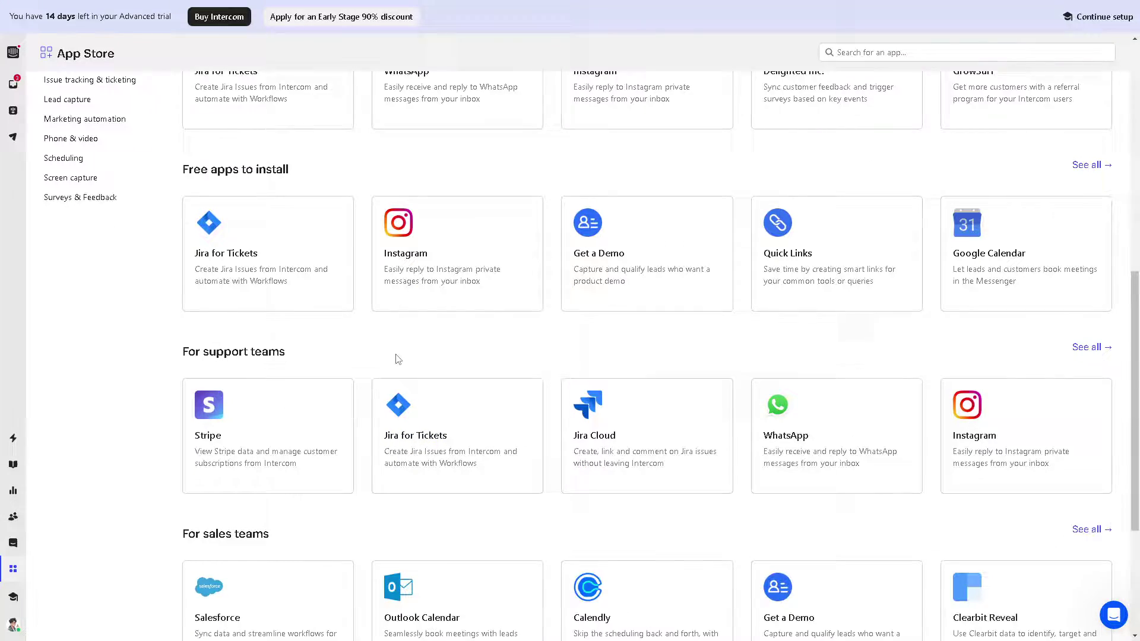
pyautogui.scroll(-1, 398, 359)
pyautogui.scroll(-3, 399, 368)
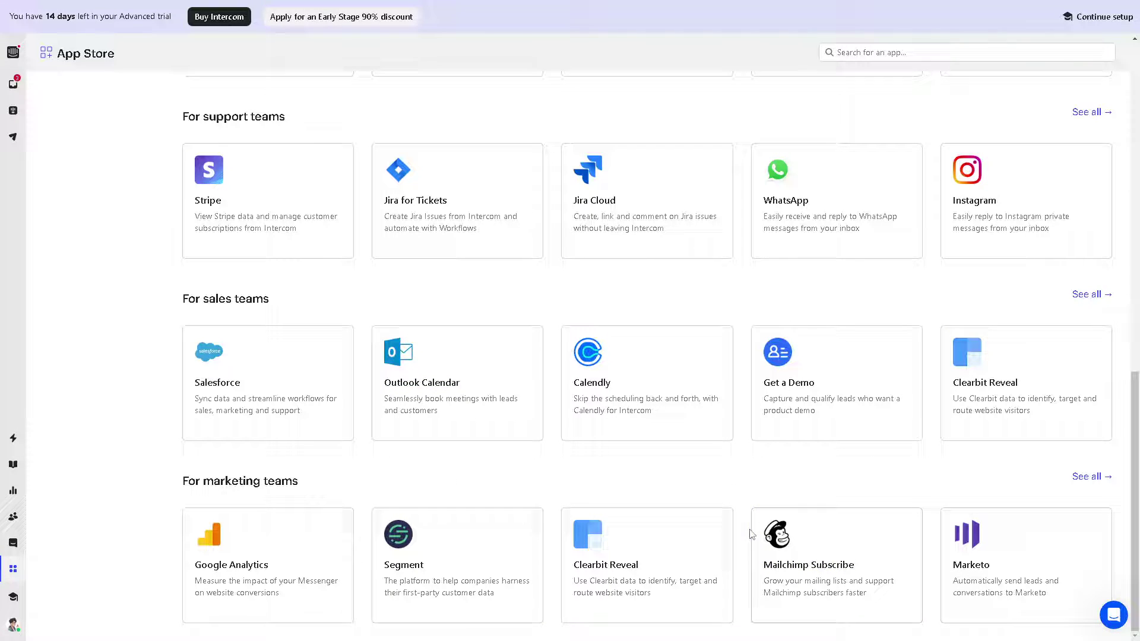
# Open the Mailchimp Subscribe app and start its installation up to the authorization page.
pyautogui.click(782, 545)
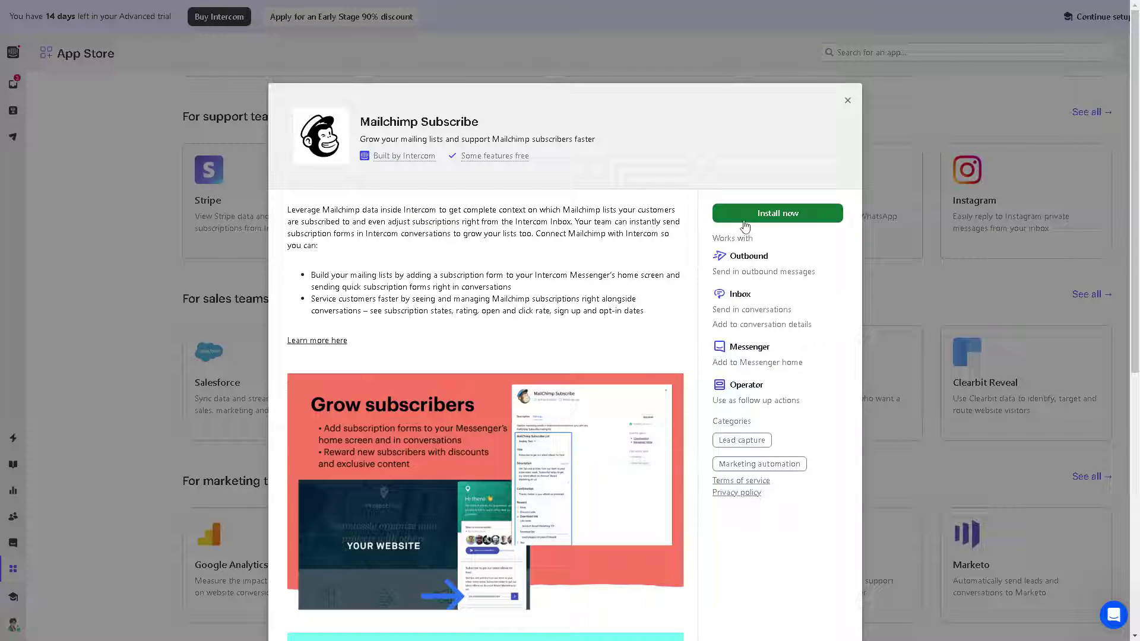
pyautogui.click(760, 213)
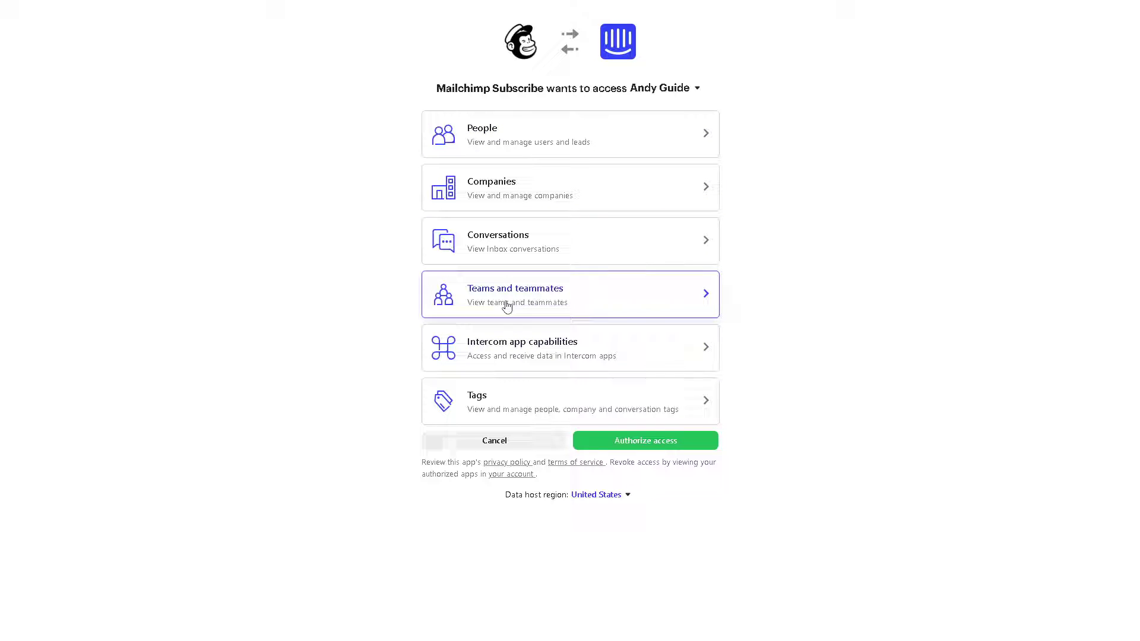
# Authorize Mailchimp Subscribe, log in to Mailchimp and allow the connection, then skim the setup guide.
pyautogui.click(621, 445)
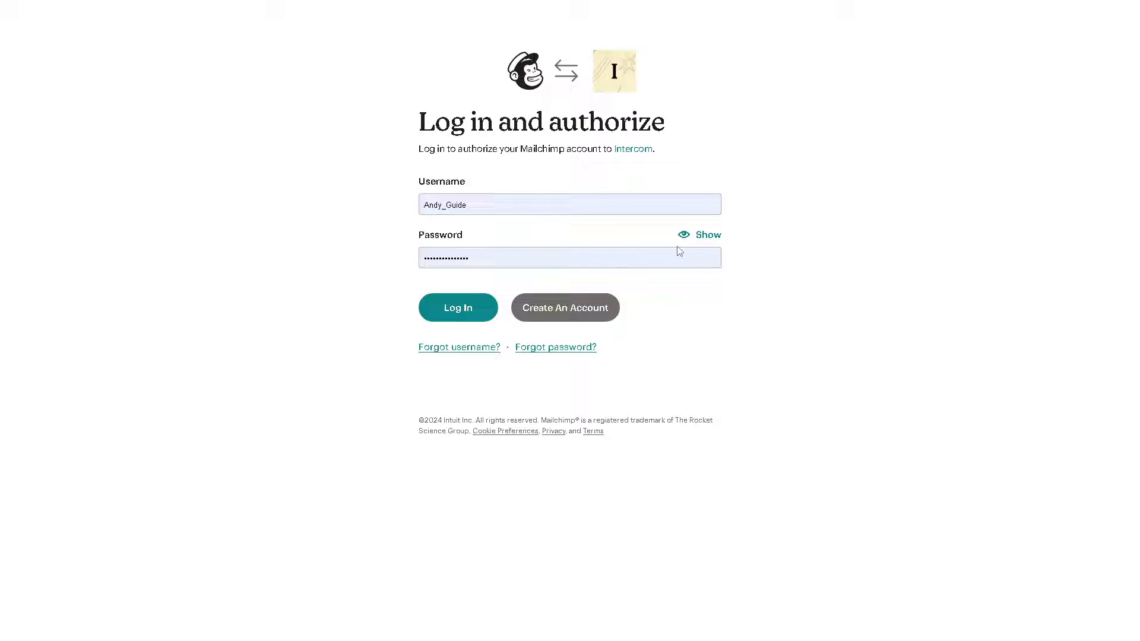
pyautogui.click(443, 319)
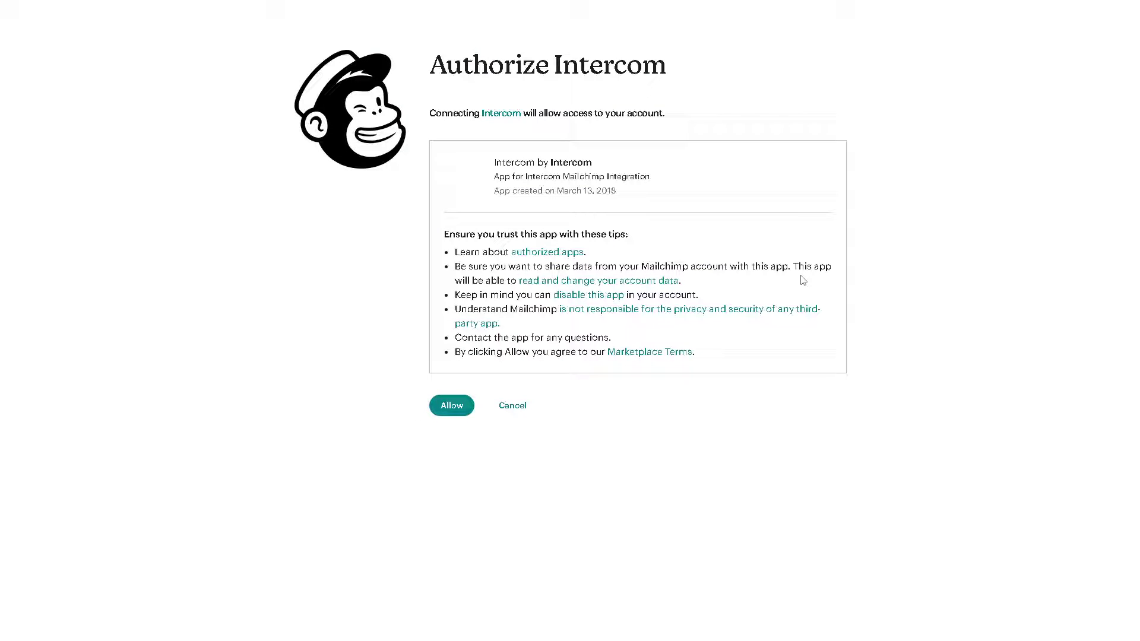
pyautogui.click(470, 409)
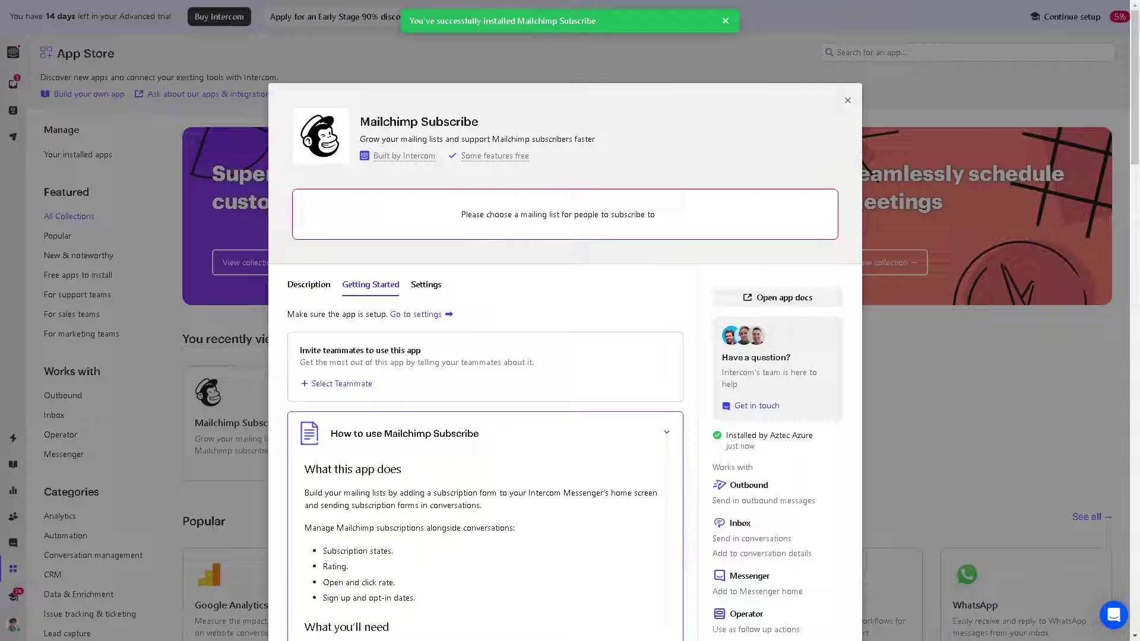
pyautogui.scroll(-3, 633, 228)
pyautogui.scroll(-2, 603, 285)
pyautogui.scroll(1, 592, 287)
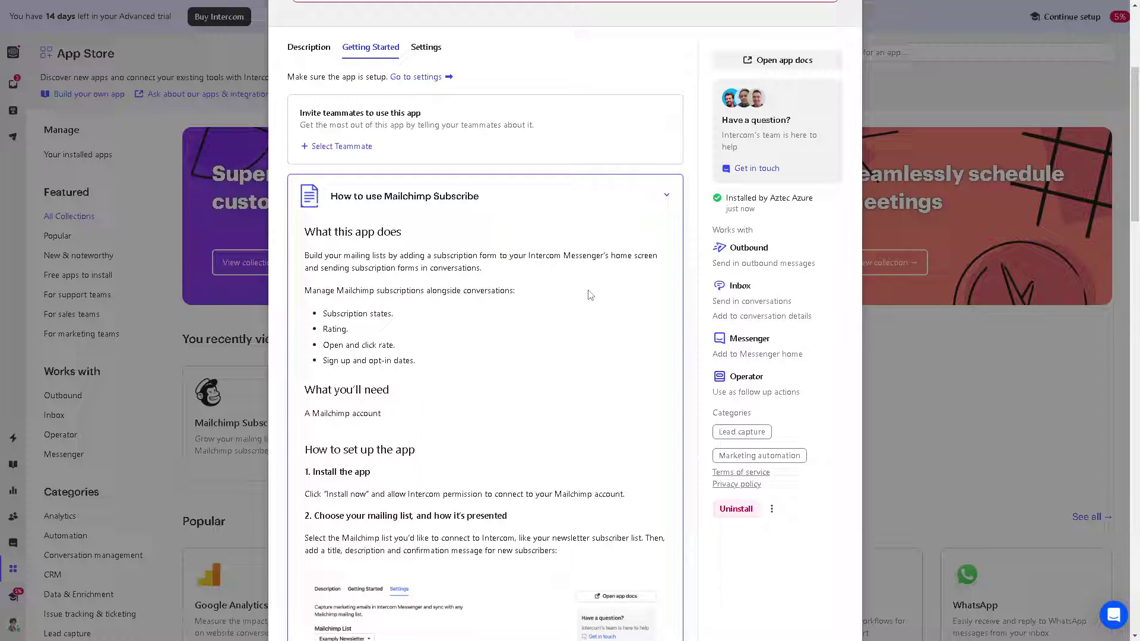
pyautogui.scroll(-7, 454, 451)
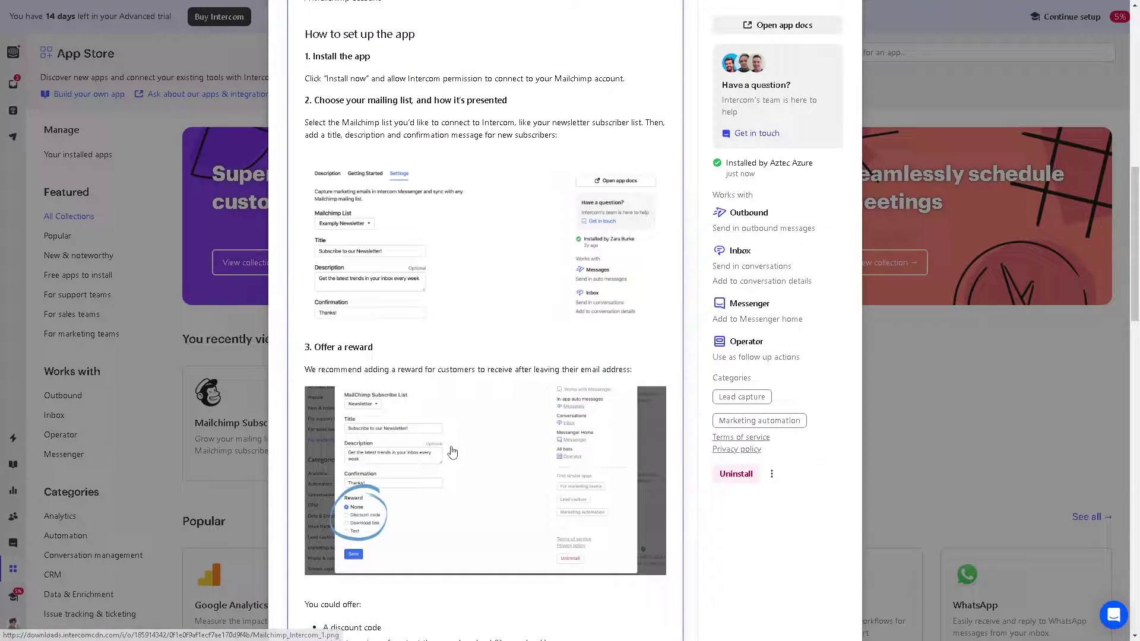
# Close the Mailchimp Subscribe guide and scroll the App Store, where it now shows as installed.
pyautogui.scroll(10, 453, 453)
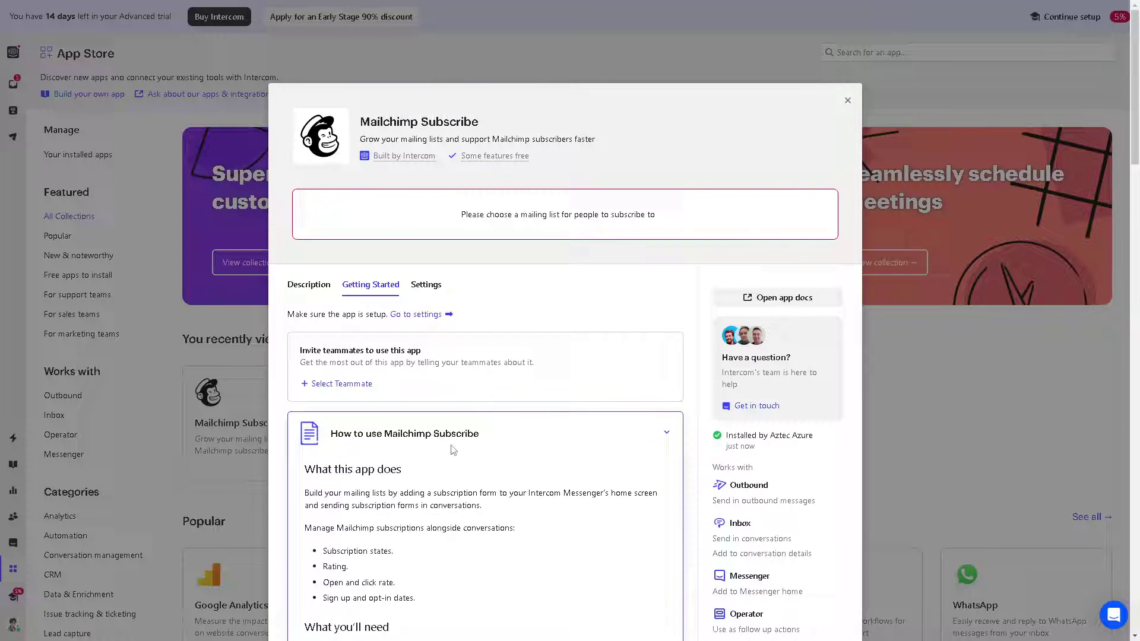
pyautogui.click(848, 100)
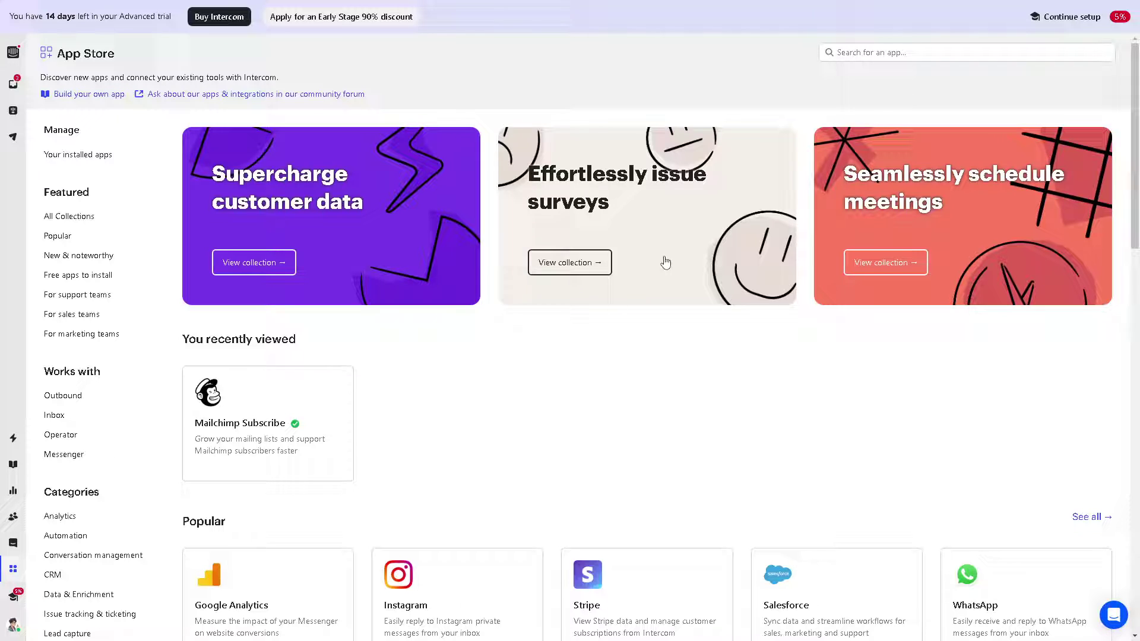
pyautogui.scroll(-2, 462, 411)
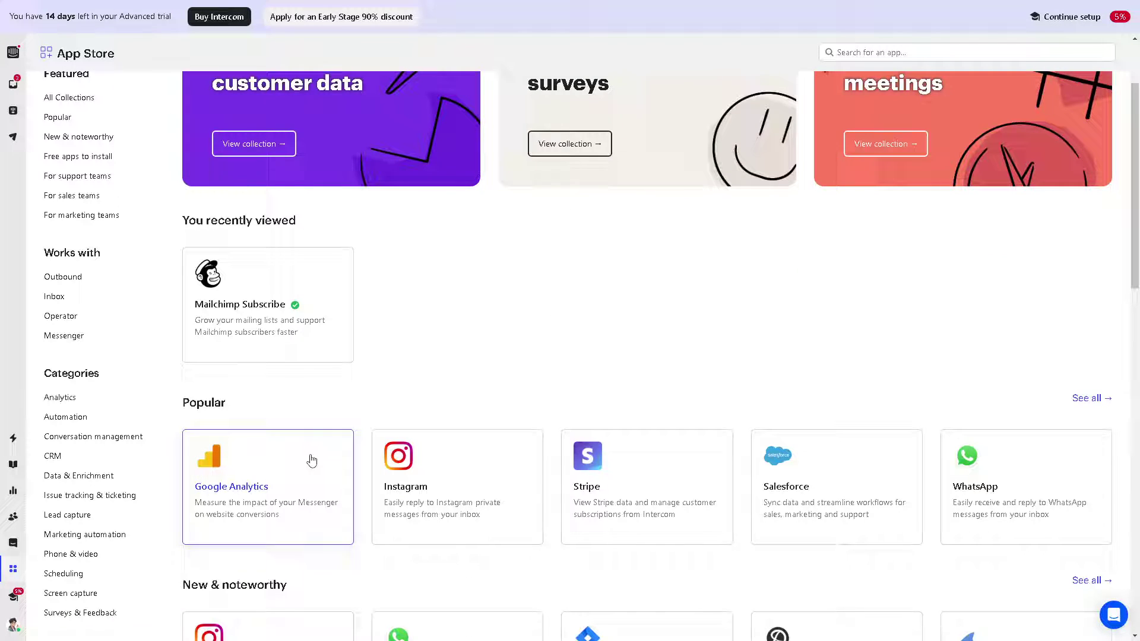
pyautogui.scroll(-2, 653, 472)
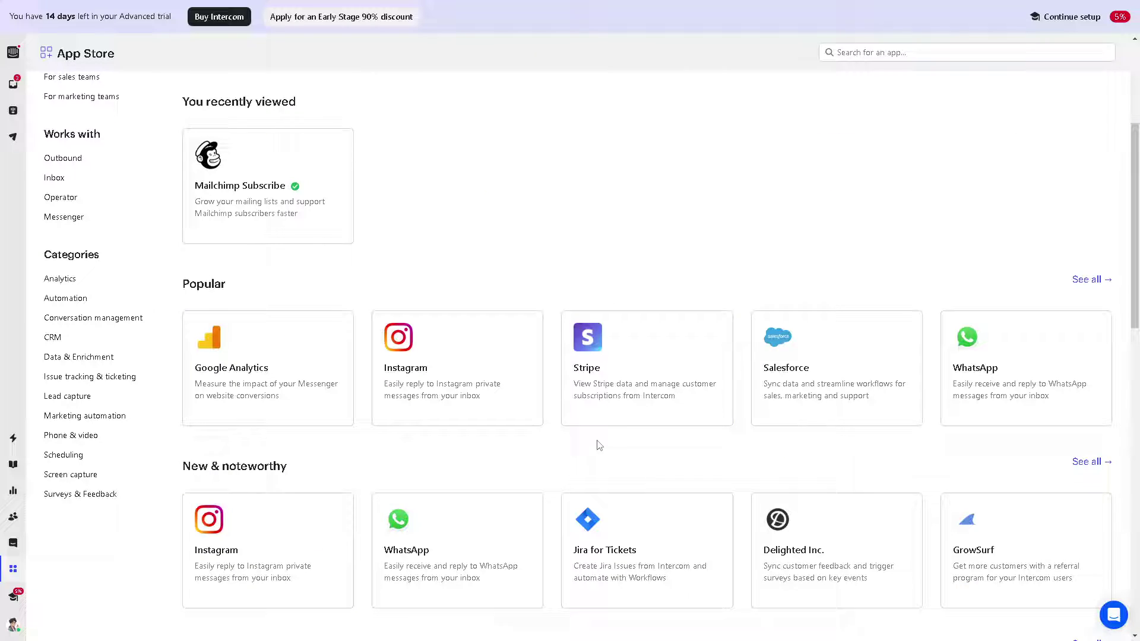
pyautogui.scroll(-8, 598, 445)
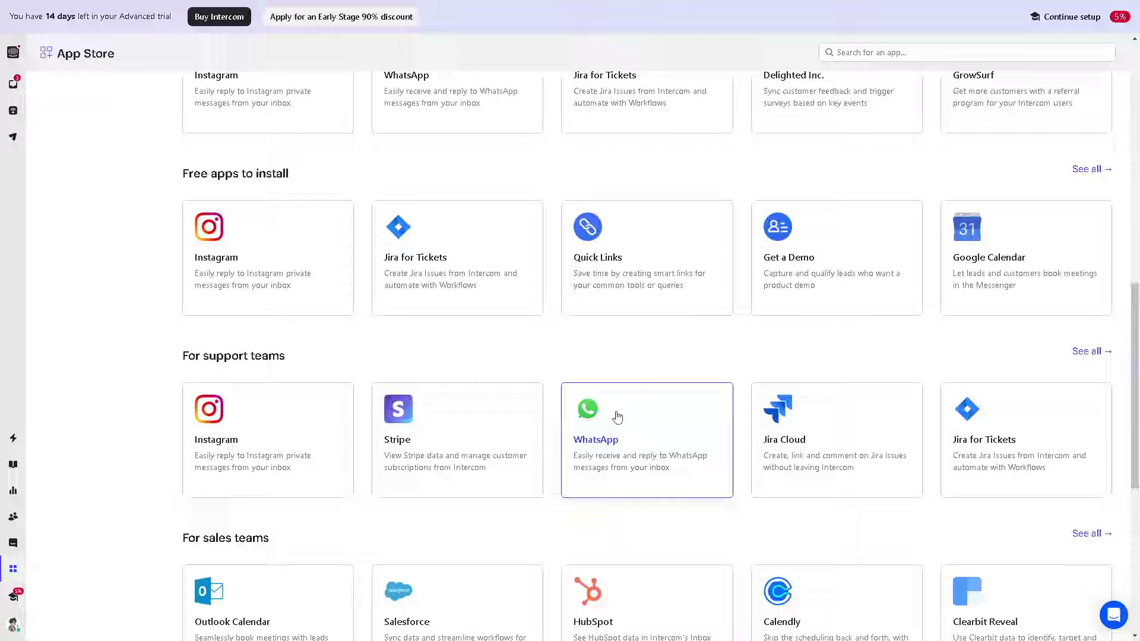
pyautogui.scroll(6, 600, 409)
pyautogui.scroll(1, 585, 402)
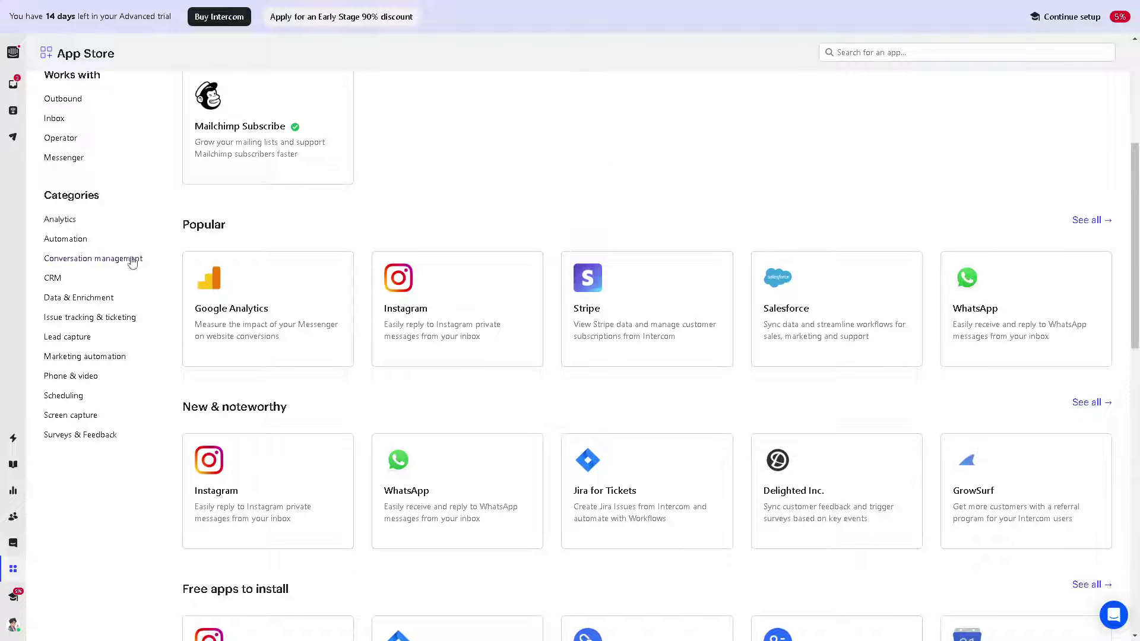
# Filter the App Store to Automation and scroll through apps like Stripe, Zapier and WooCommerce.
pyautogui.click(65, 239)
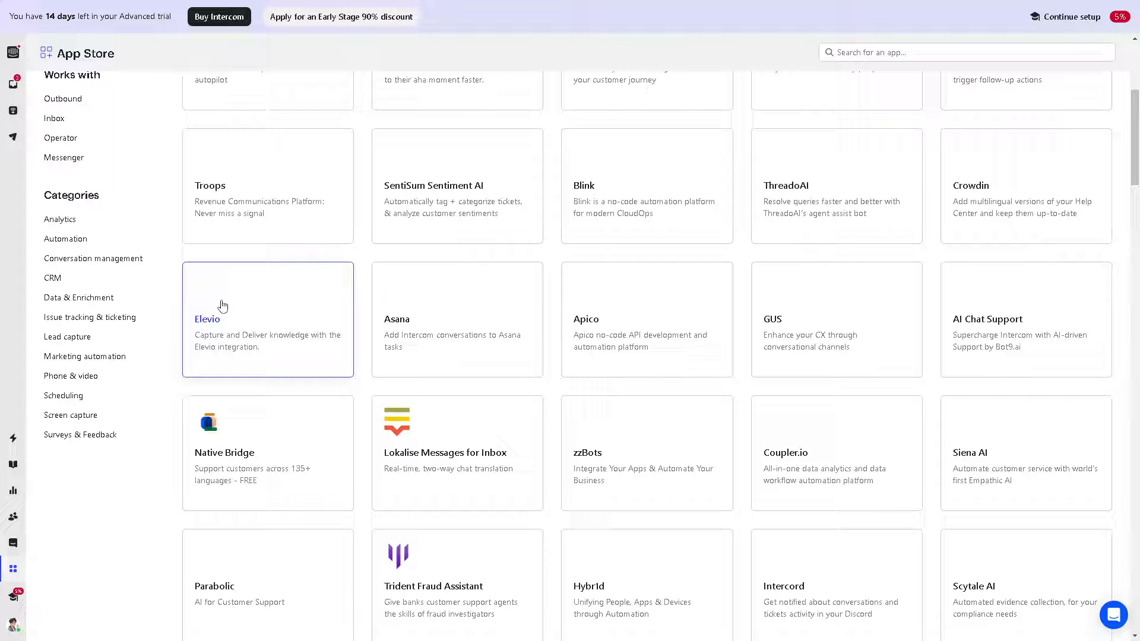
pyautogui.scroll(5, 287, 302)
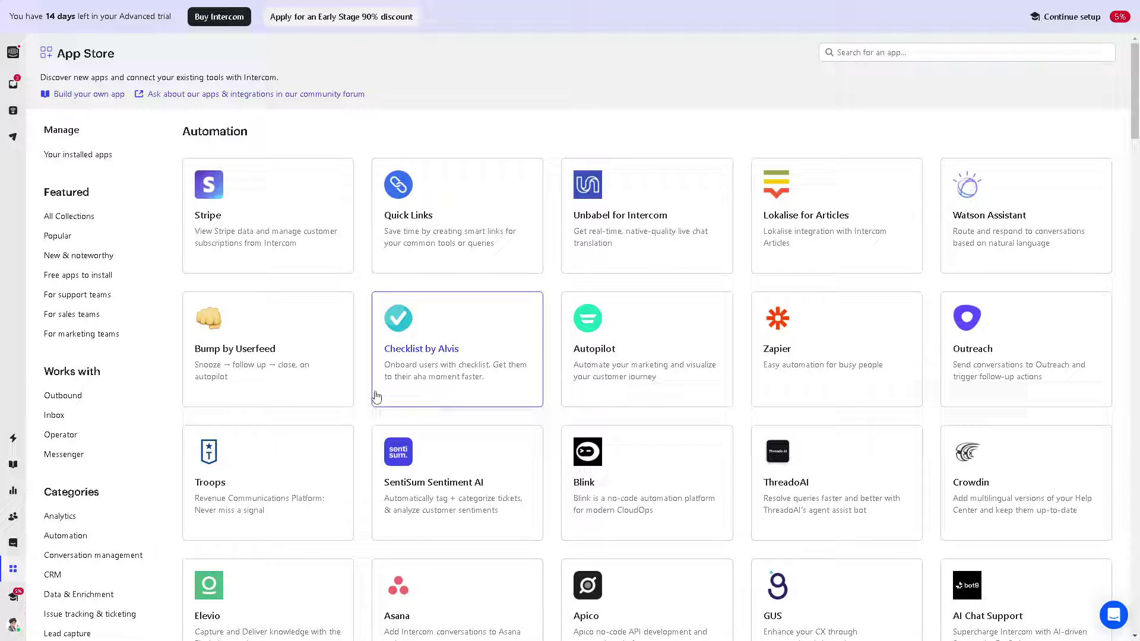
pyautogui.scroll(-1, 349, 416)
pyautogui.scroll(-4, 353, 415)
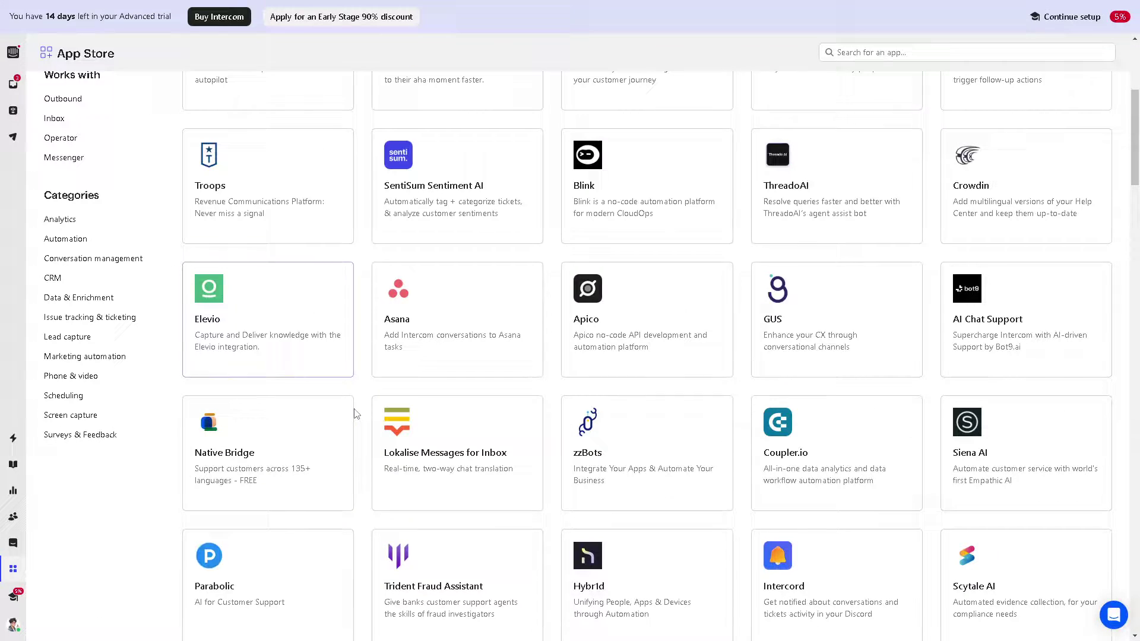
pyautogui.scroll(-3, 512, 432)
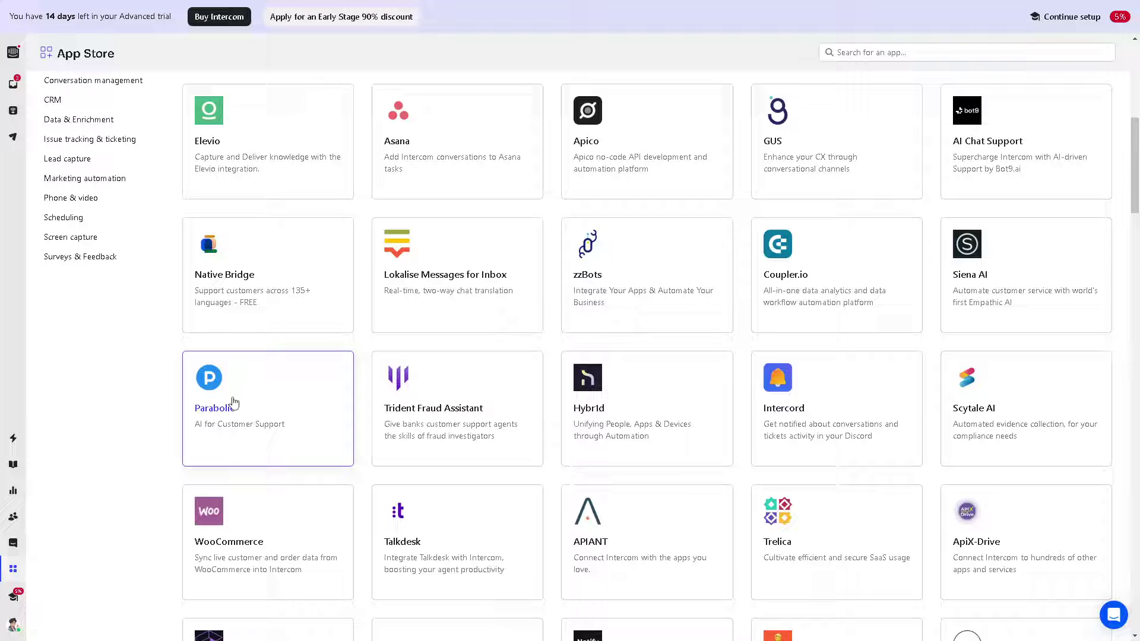
pyautogui.scroll(-2, 260, 398)
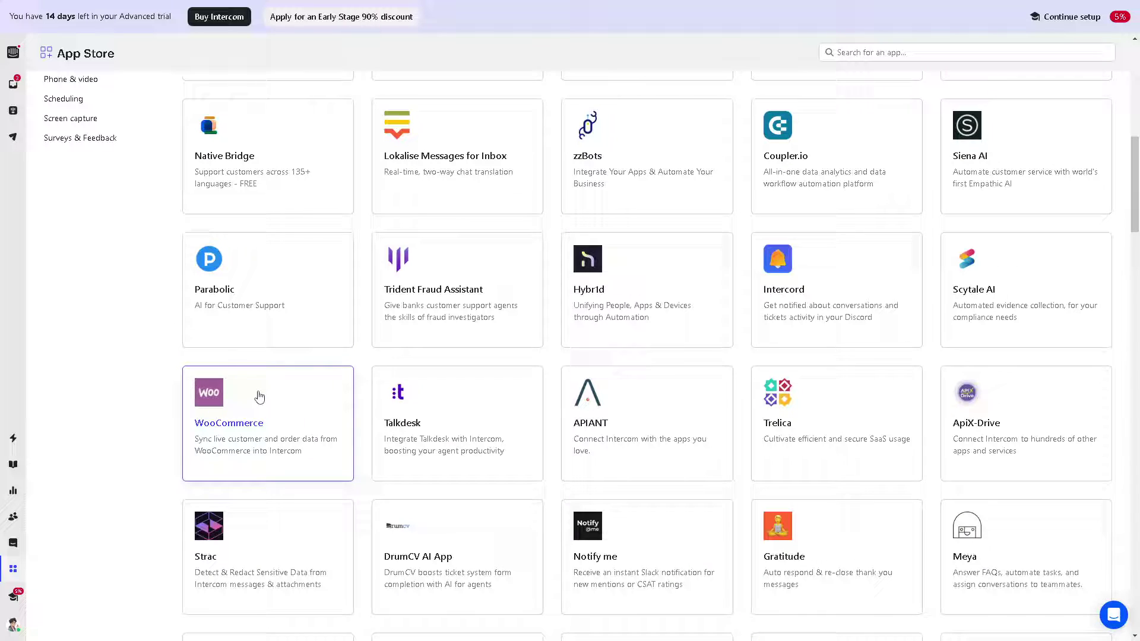
# View the WooCommerce app, then the suggested WordPress app's details, and close them.
pyautogui.click(260, 397)
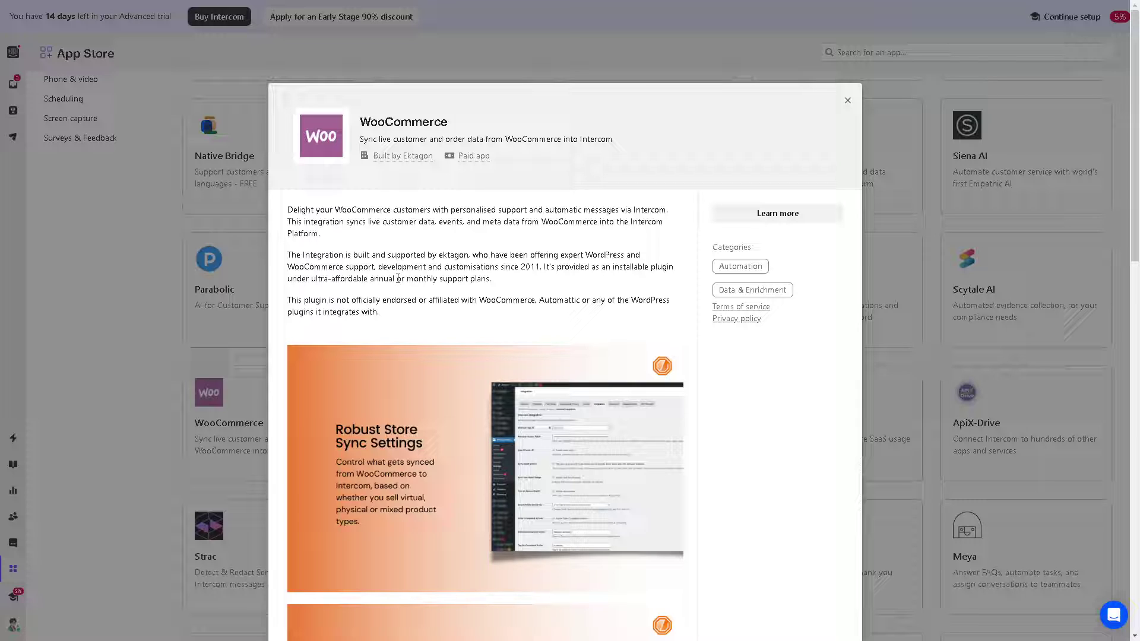
pyautogui.scroll(-15, 400, 278)
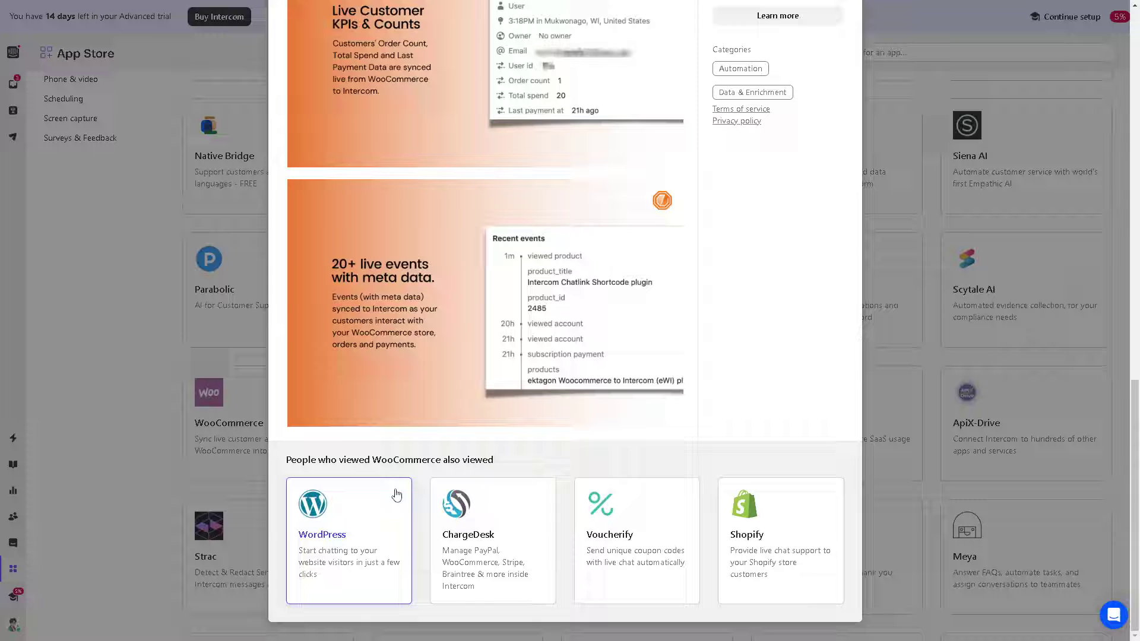
pyautogui.click(364, 505)
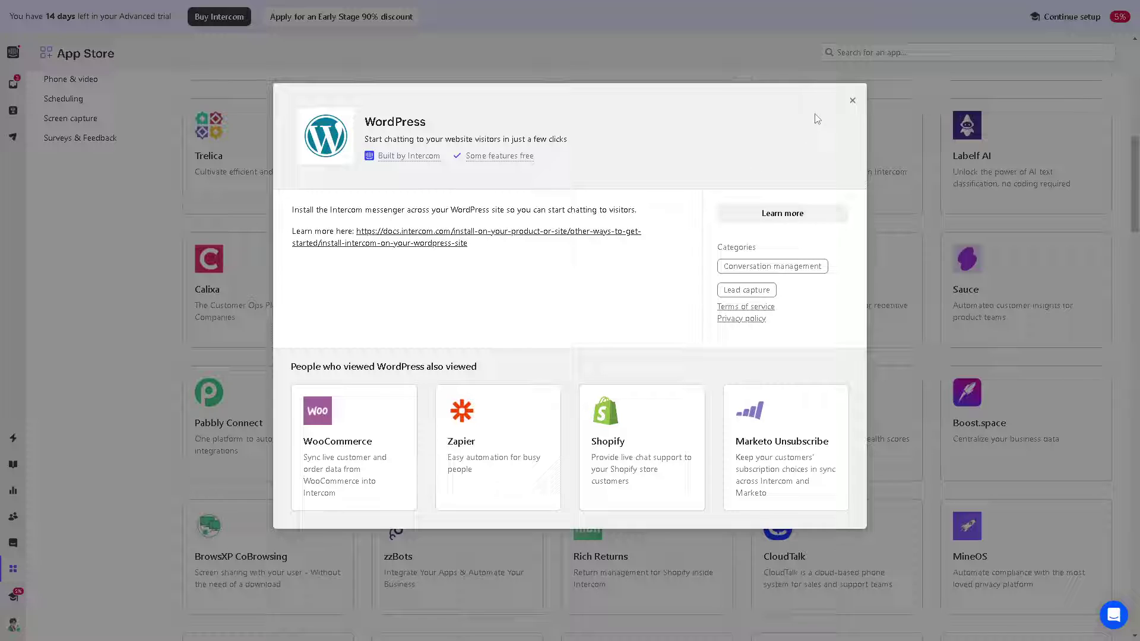
pyautogui.click(853, 101)
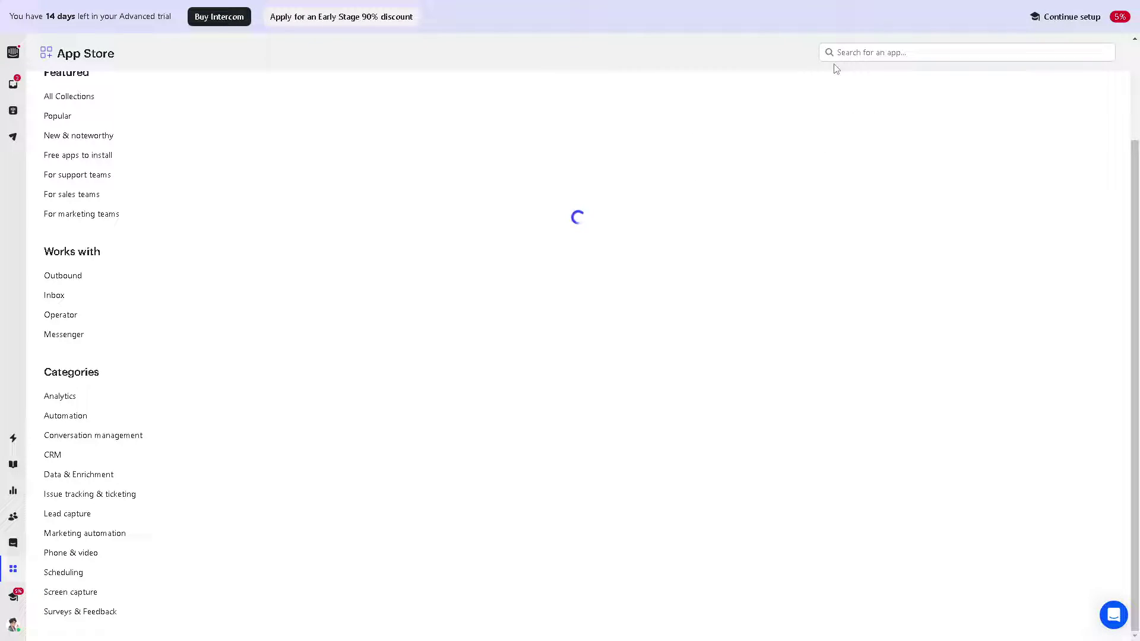
pyautogui.click(853, 53)
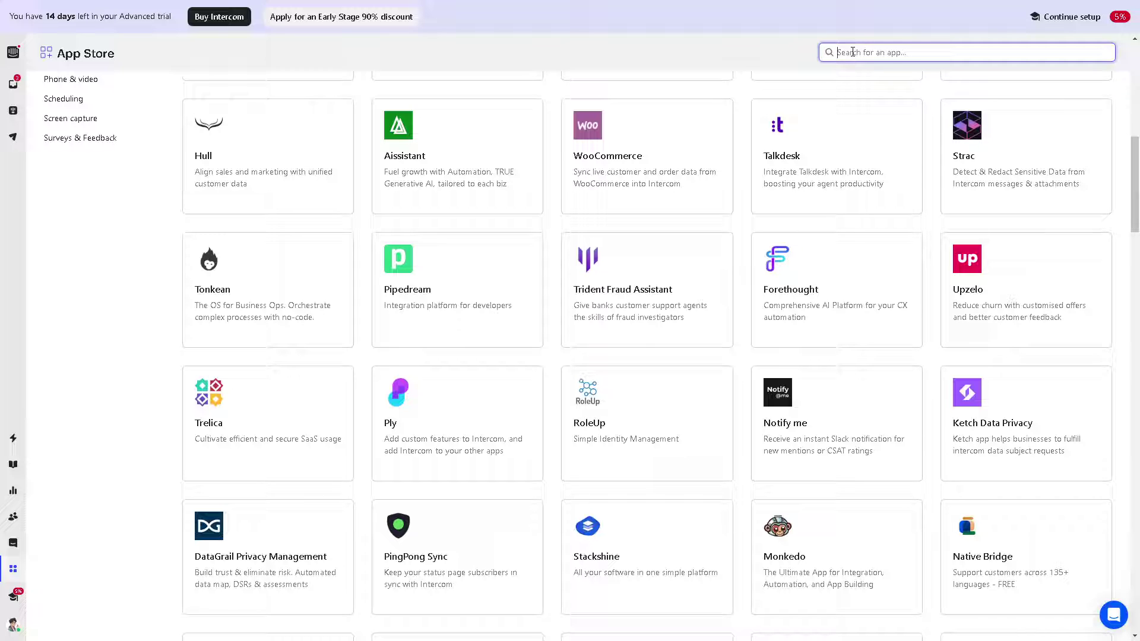
pyautogui.write('Elemen')
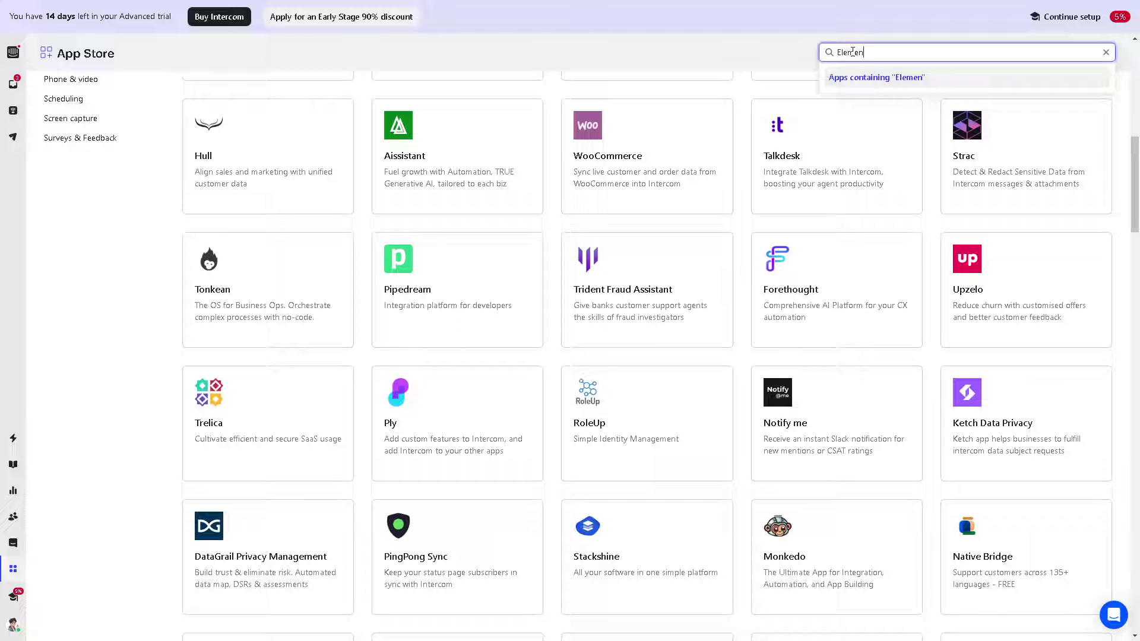
pyautogui.write('tor')
pyautogui.press('Return')
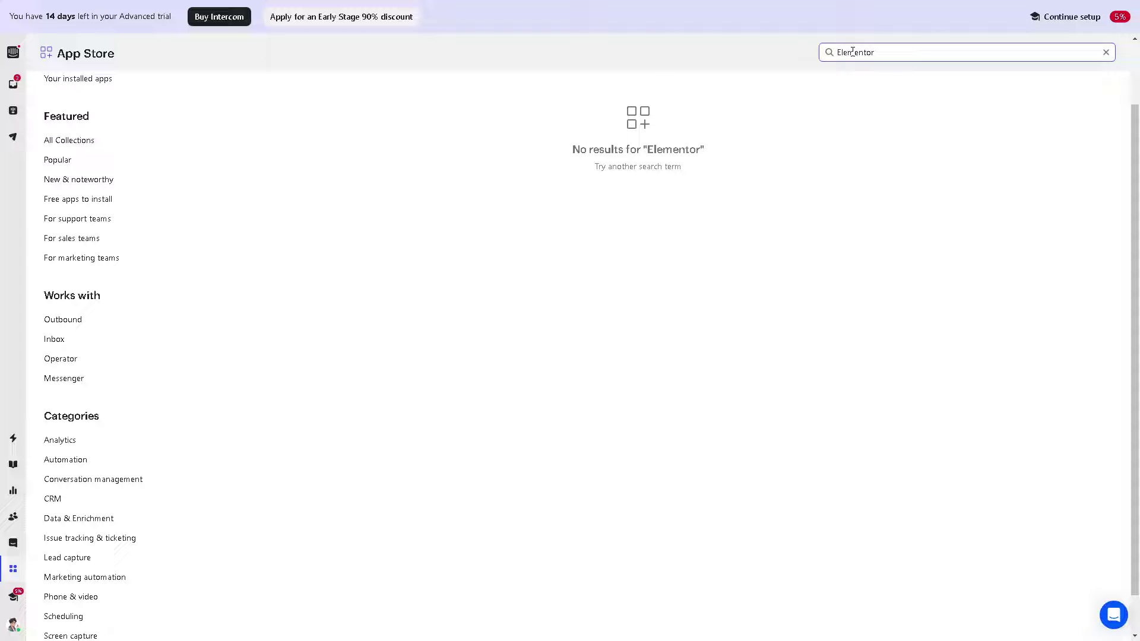
pyautogui.hotkey('ctrl', 'a')
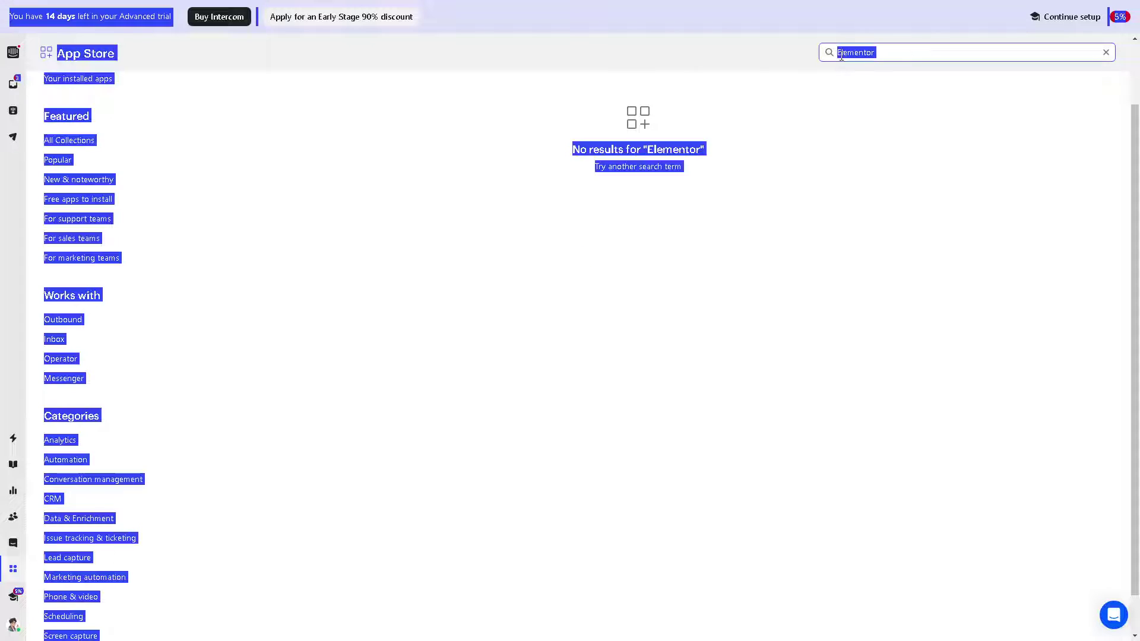
pyautogui.click(1107, 54)
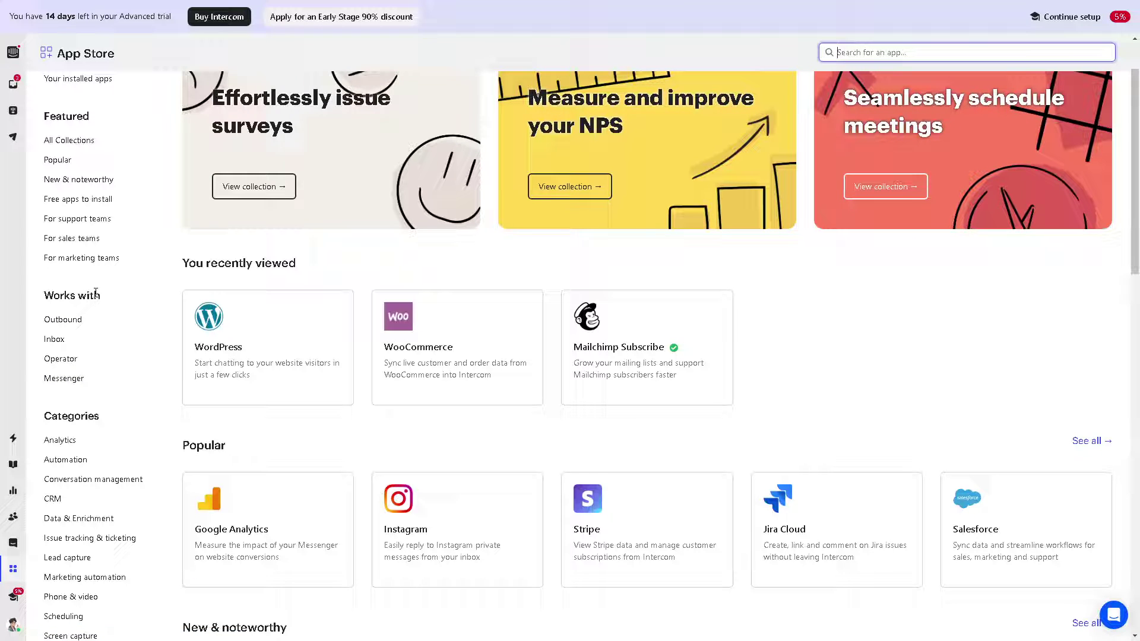
# Filter the App Store to CRM apps and review the HubSpot integration's details.
pyautogui.scroll(-2, 90, 475)
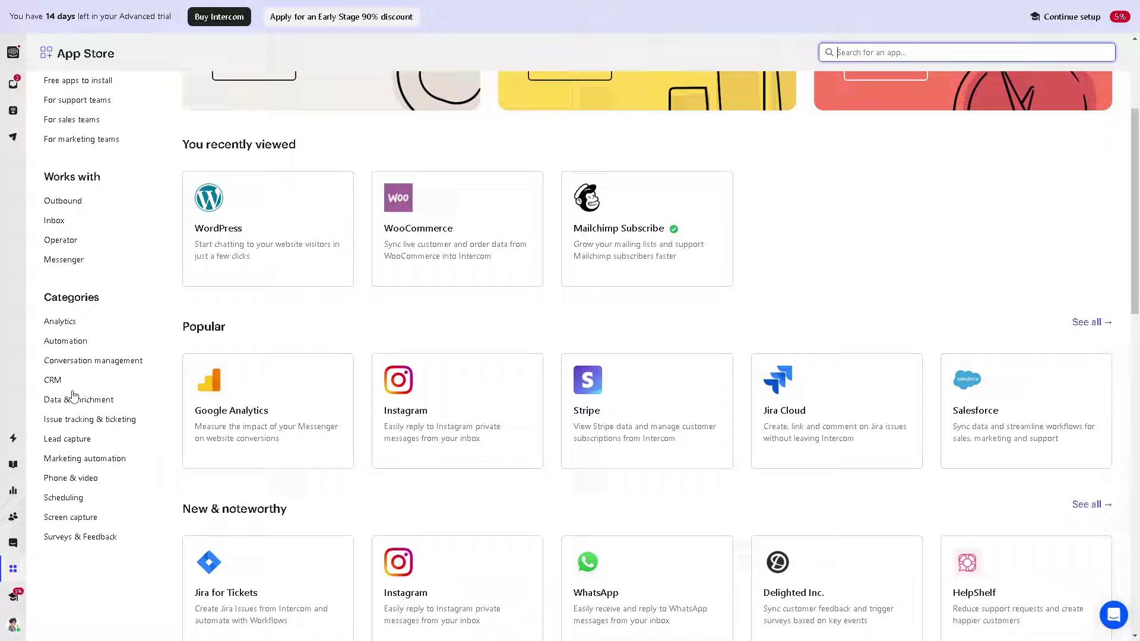
pyautogui.click(55, 380)
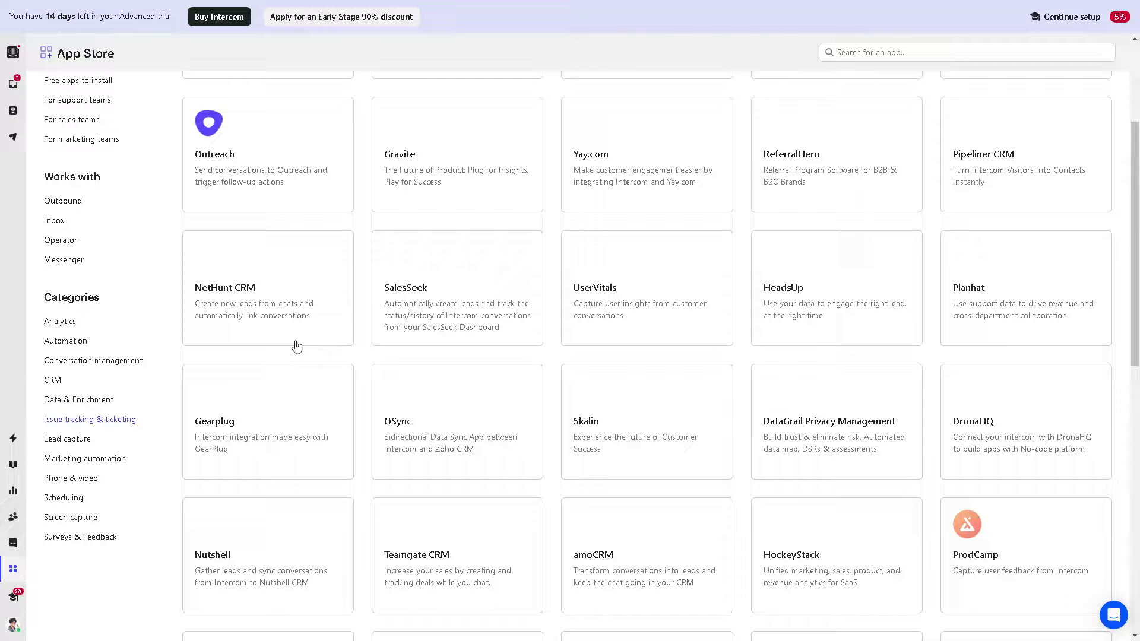
pyautogui.scroll(2, 332, 267)
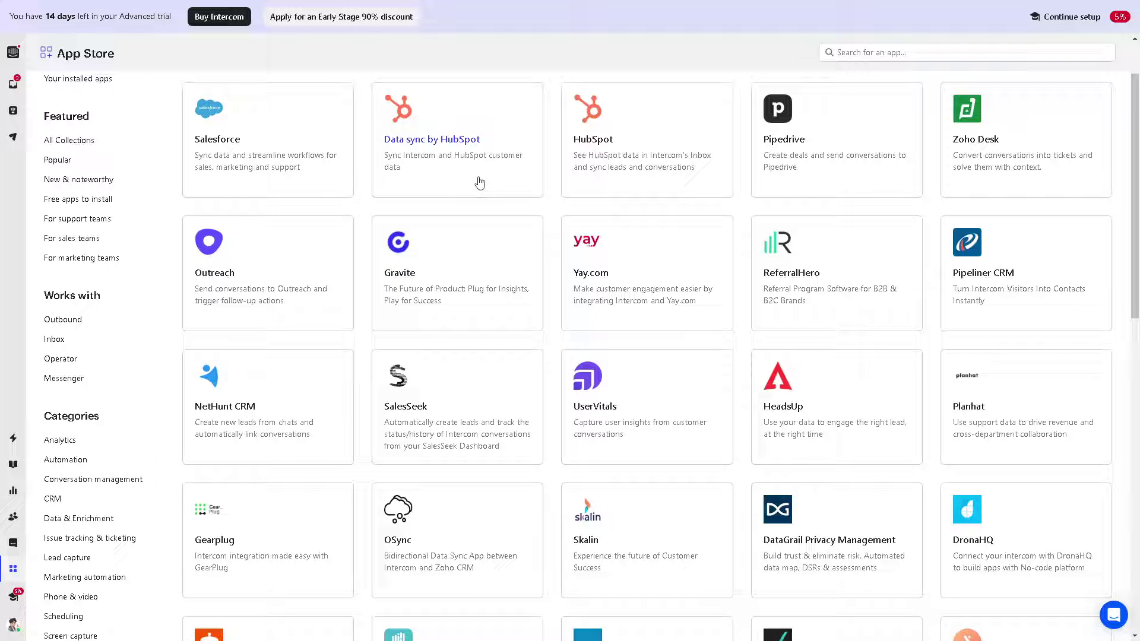
pyautogui.click(593, 158)
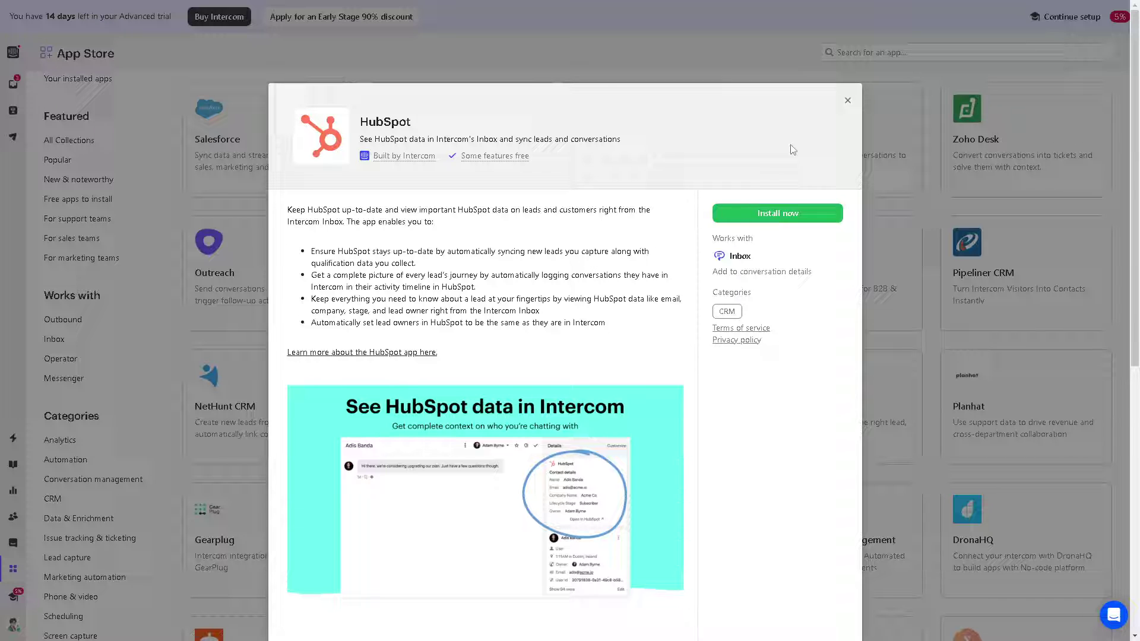
pyautogui.click(848, 100)
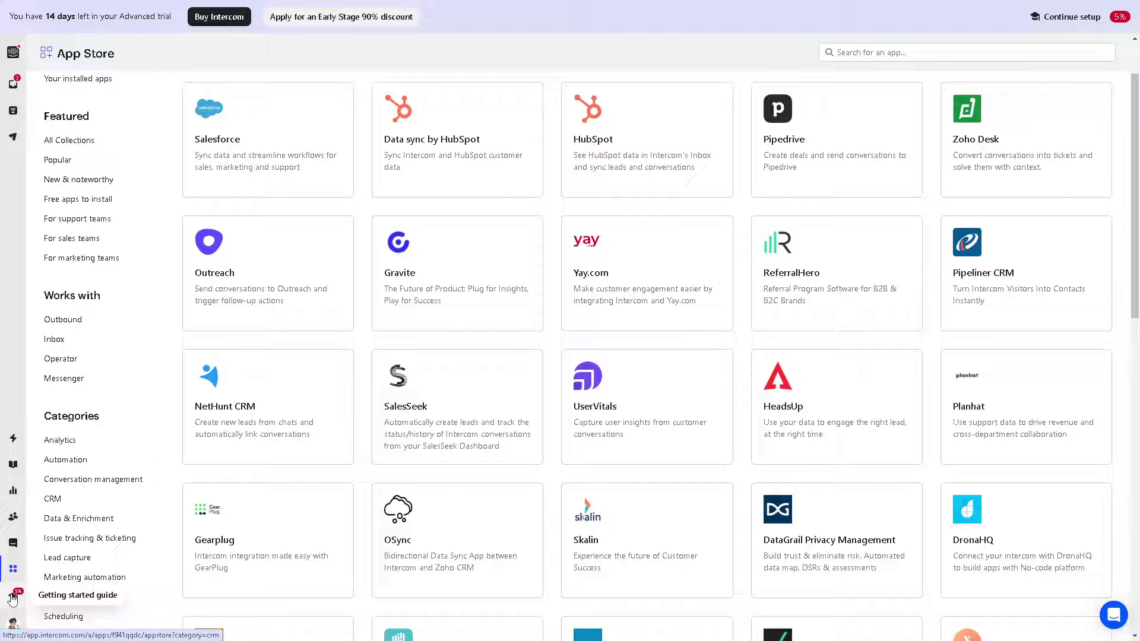
# In Contacts, browse filter attributes and the New segment, ending on All companies with ProjectMap.
pyautogui.click(12, 519)
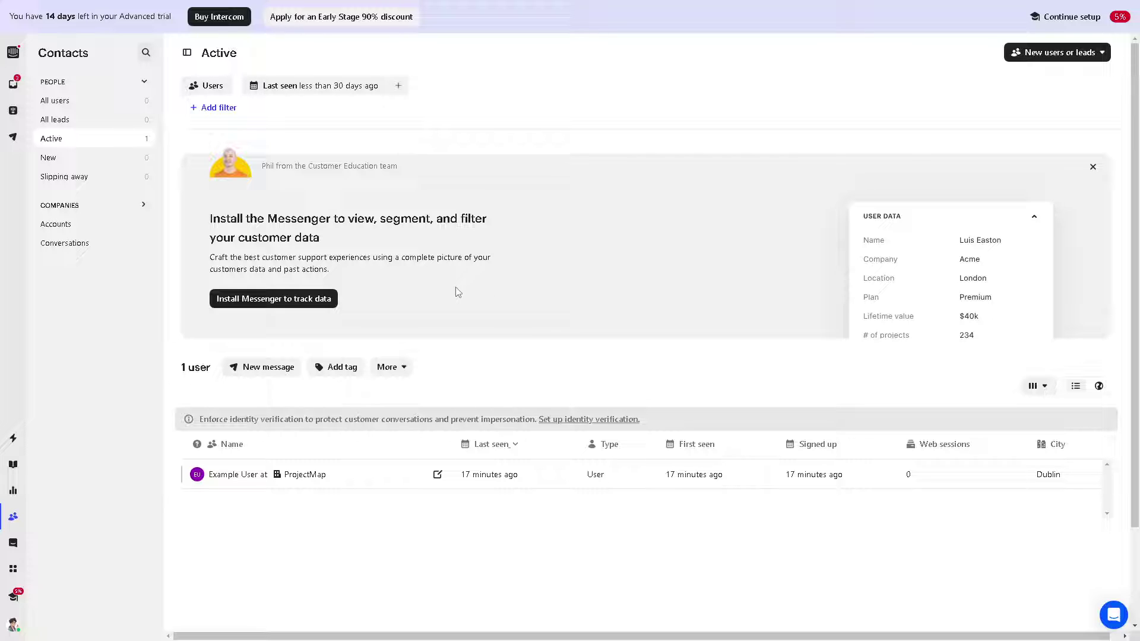
pyautogui.click(225, 108)
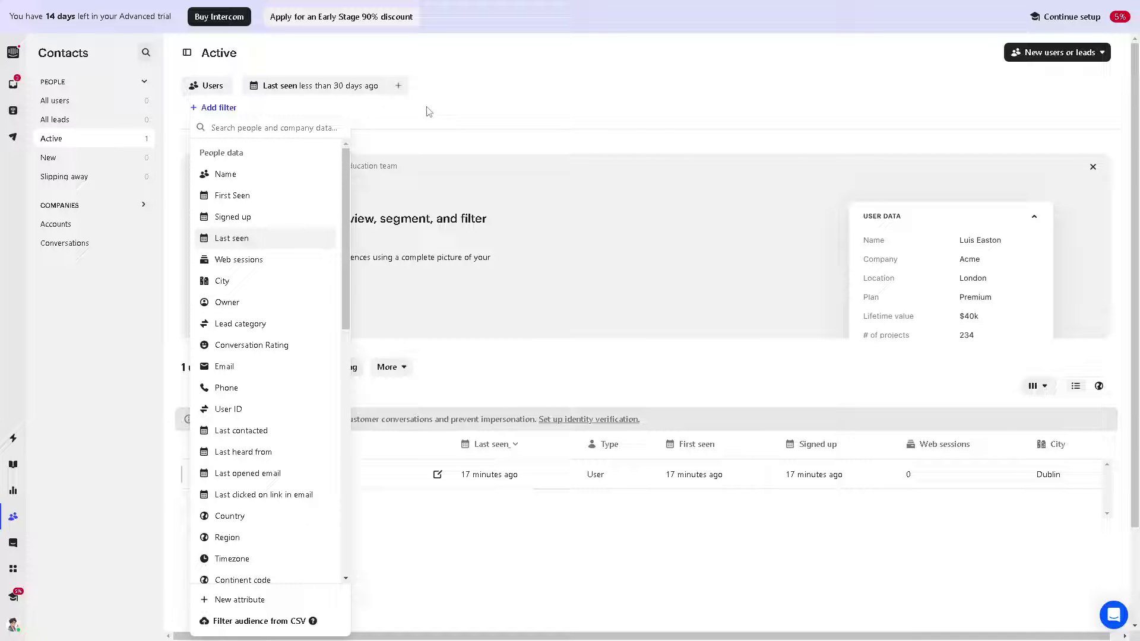
pyautogui.click(465, 117)
pyautogui.click(100, 165)
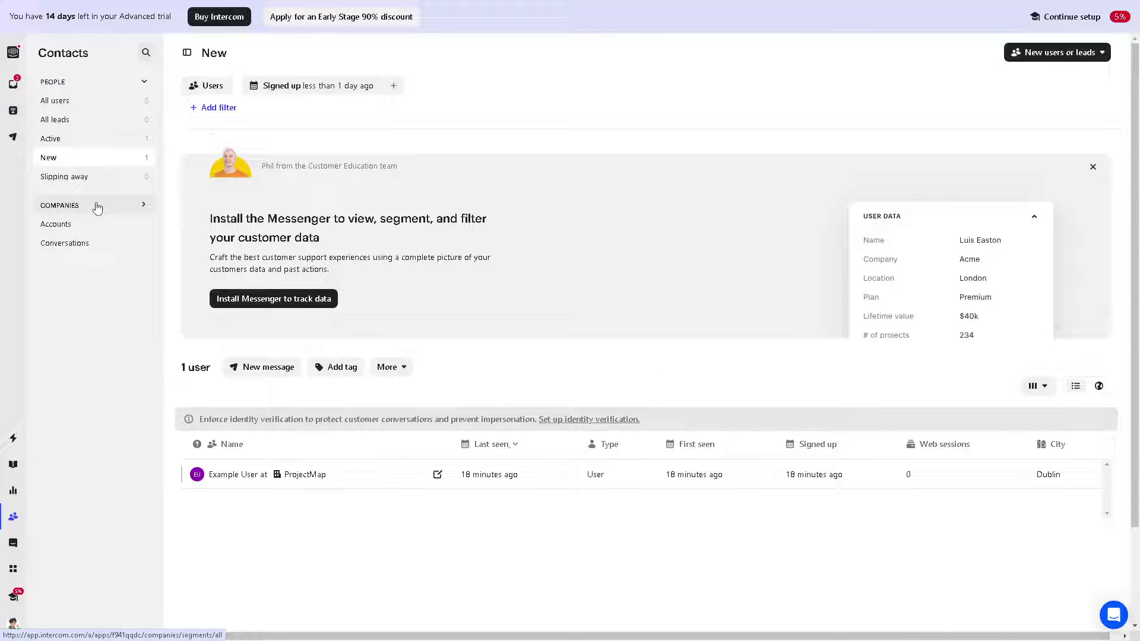
pyautogui.click(97, 206)
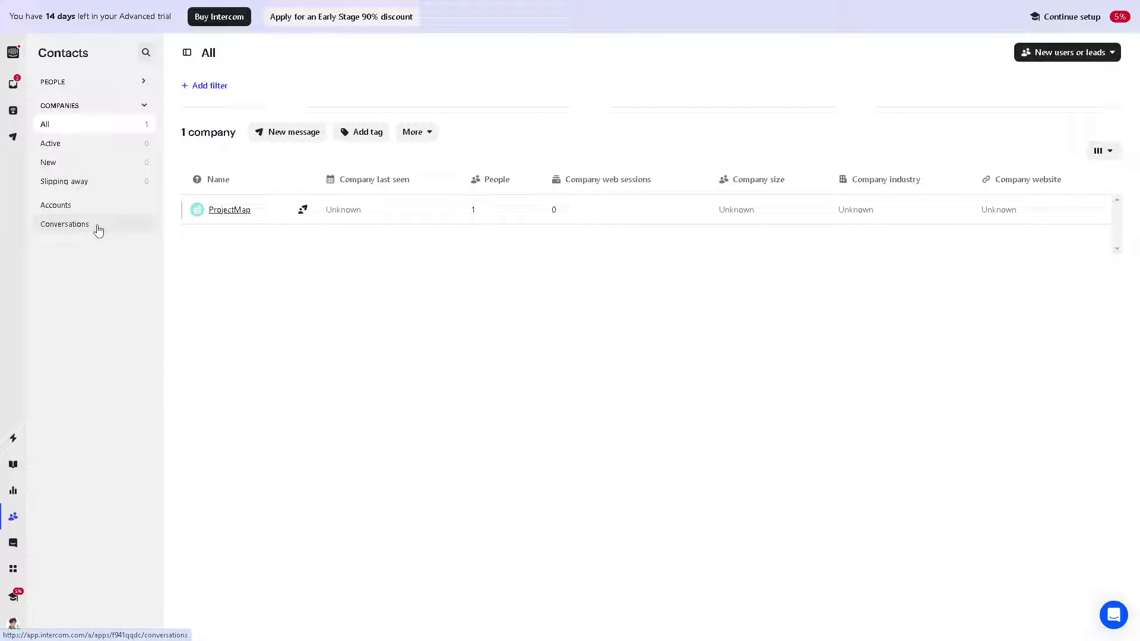
# Go to Proactive Support and check its empty message list.
pyautogui.click(13, 138)
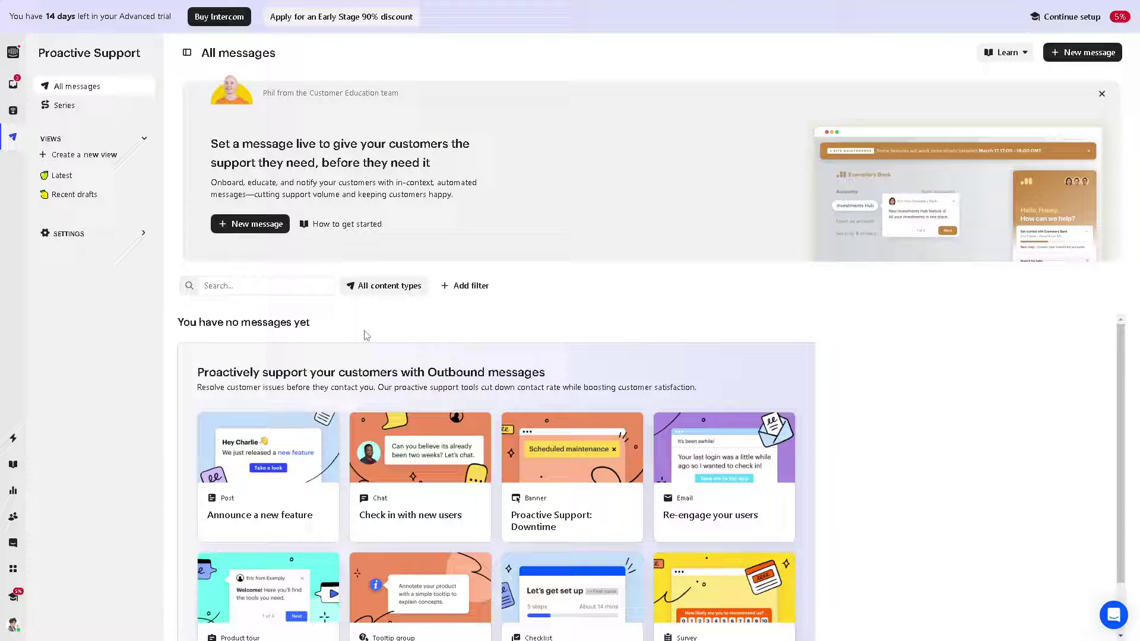
pyautogui.scroll(-1, 419, 380)
pyautogui.scroll(1, 420, 380)
# Start a new Chat message draft and review its From, Reply type and Sent as settings.
pyautogui.click(257, 225)
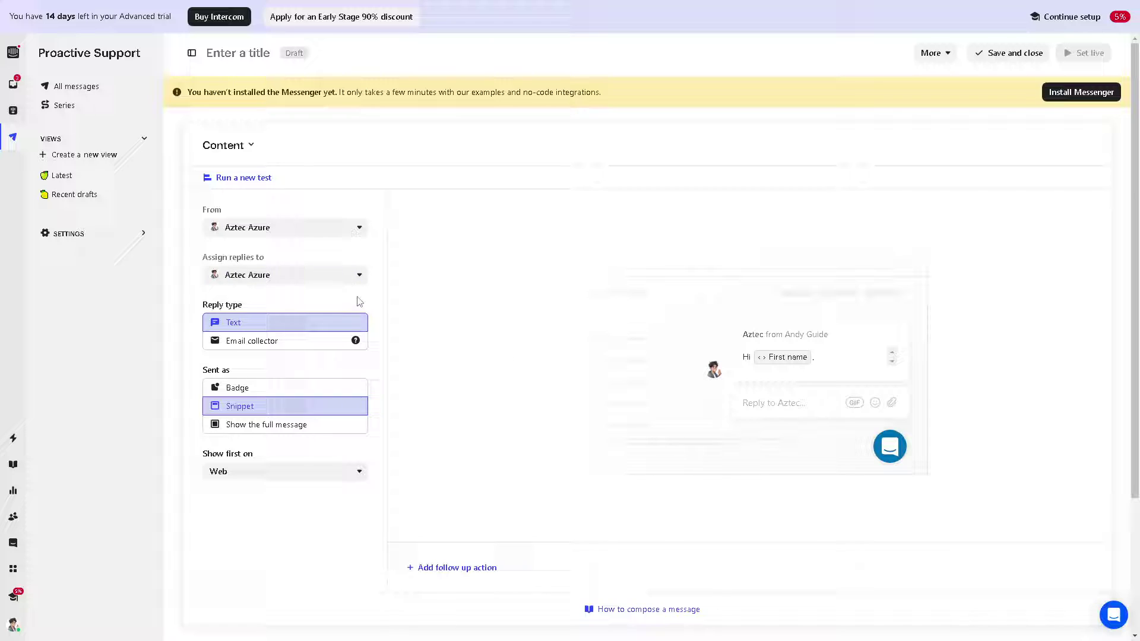
pyautogui.scroll(-3, 300, 366)
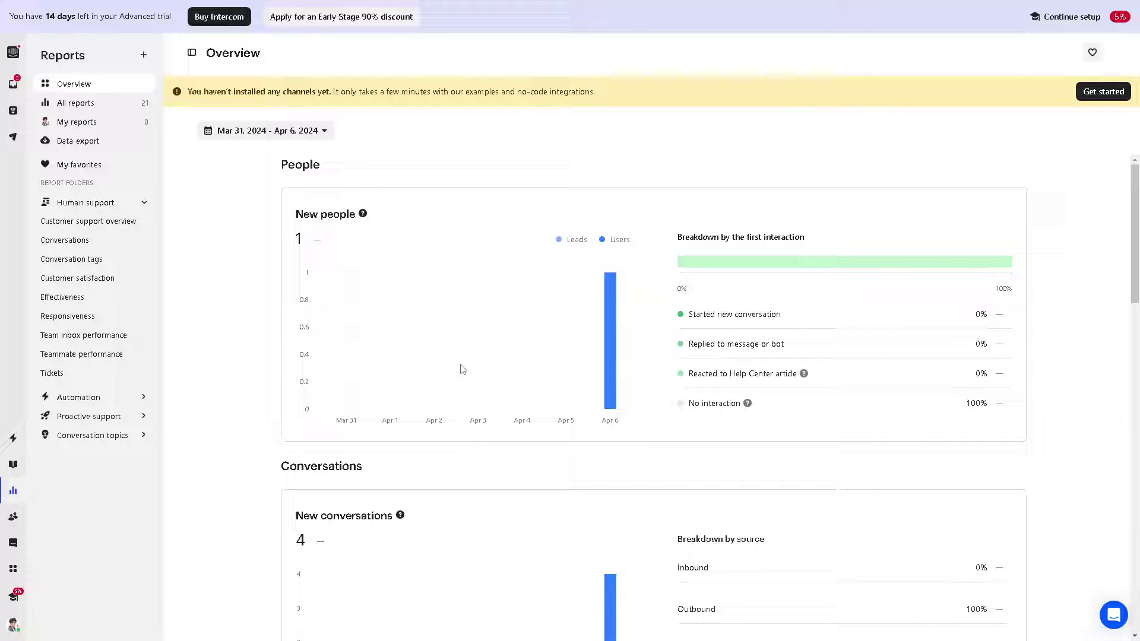
# Scroll through the Overview report's People, Conversations, Performance and Self-serve support figures.
pyautogui.scroll(-1, 481, 371)
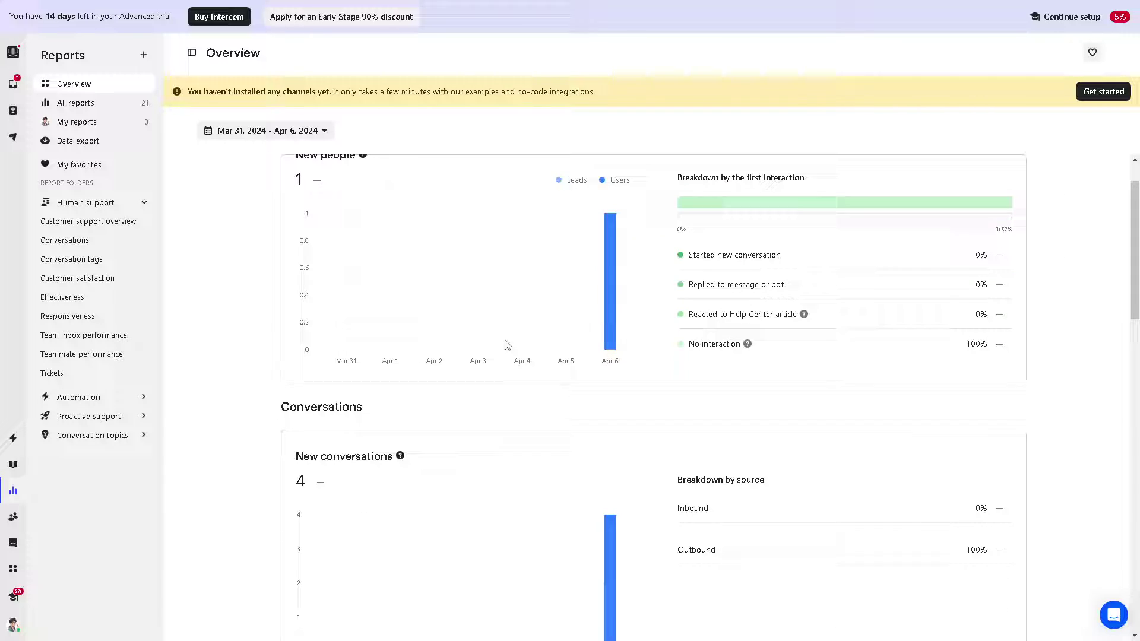
pyautogui.scroll(-3, 627, 373)
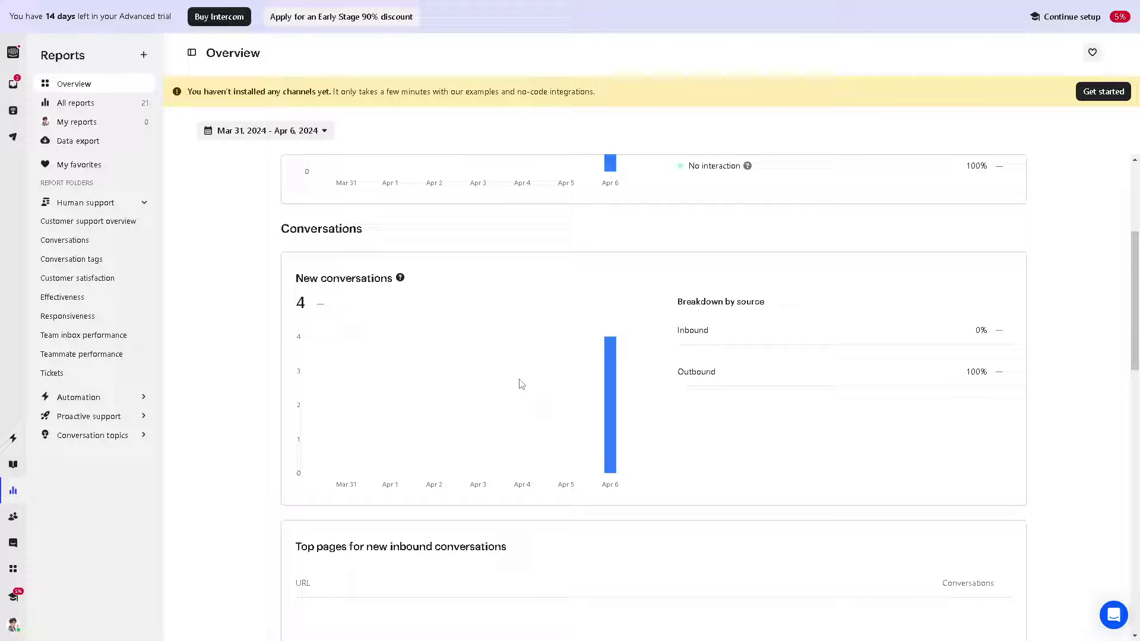
pyautogui.scroll(-1, 521, 384)
pyautogui.scroll(-2, 521, 384)
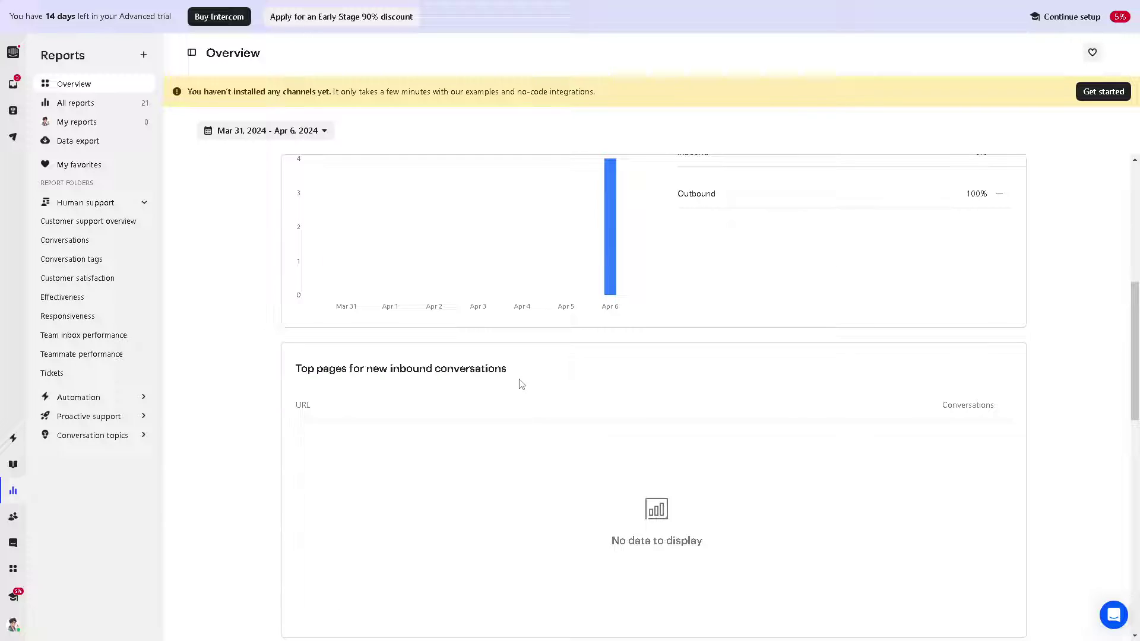
pyautogui.scroll(-6, 521, 384)
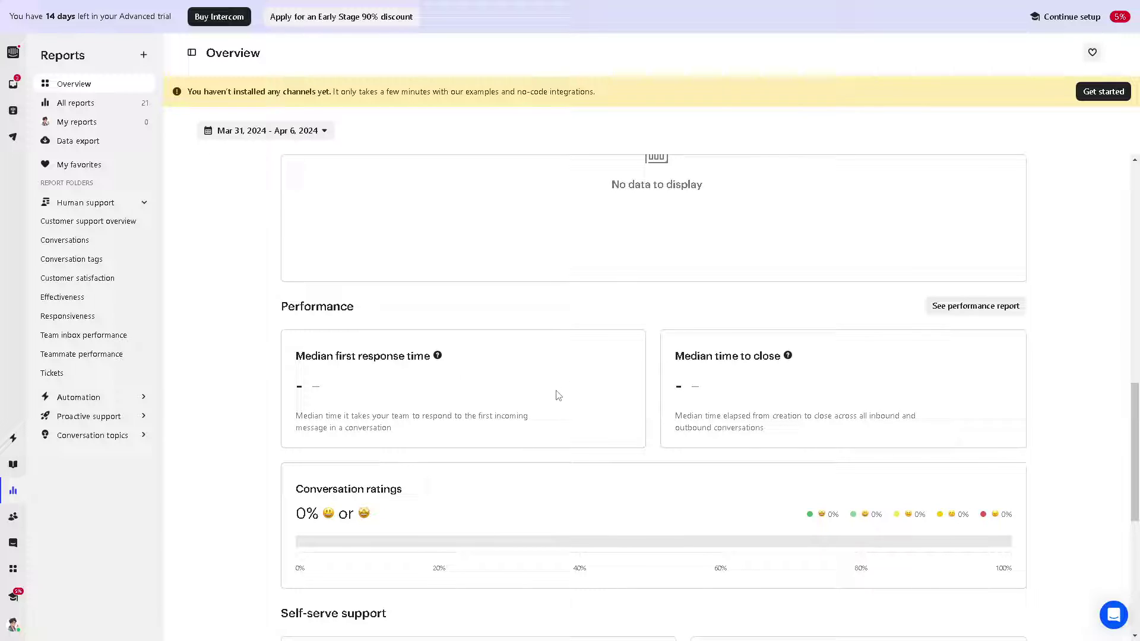
pyautogui.scroll(-2, 455, 411)
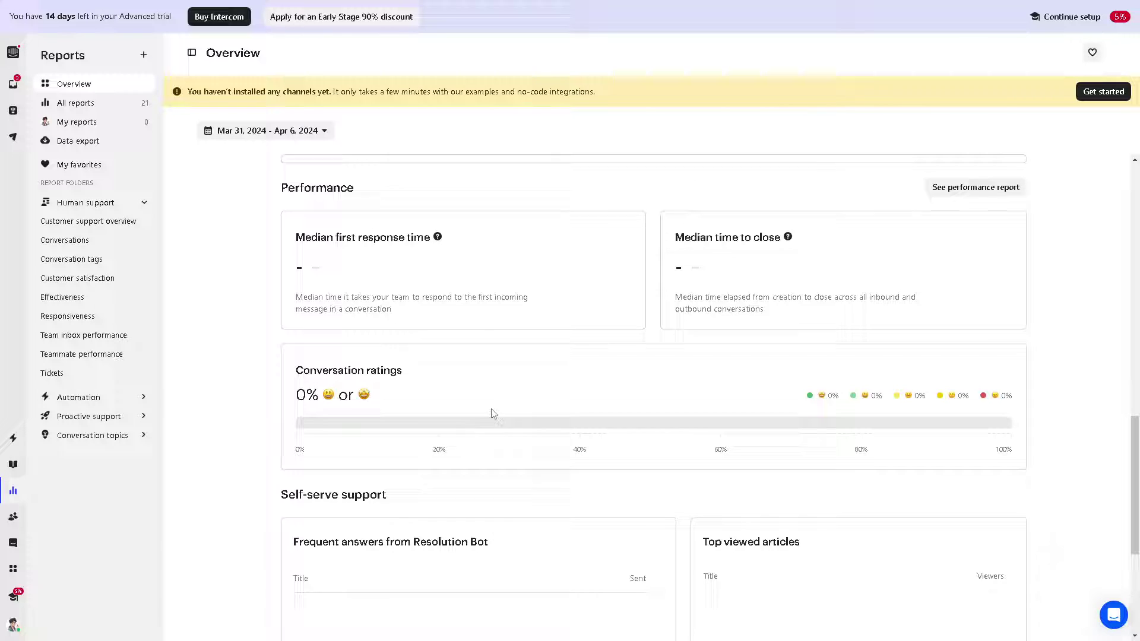